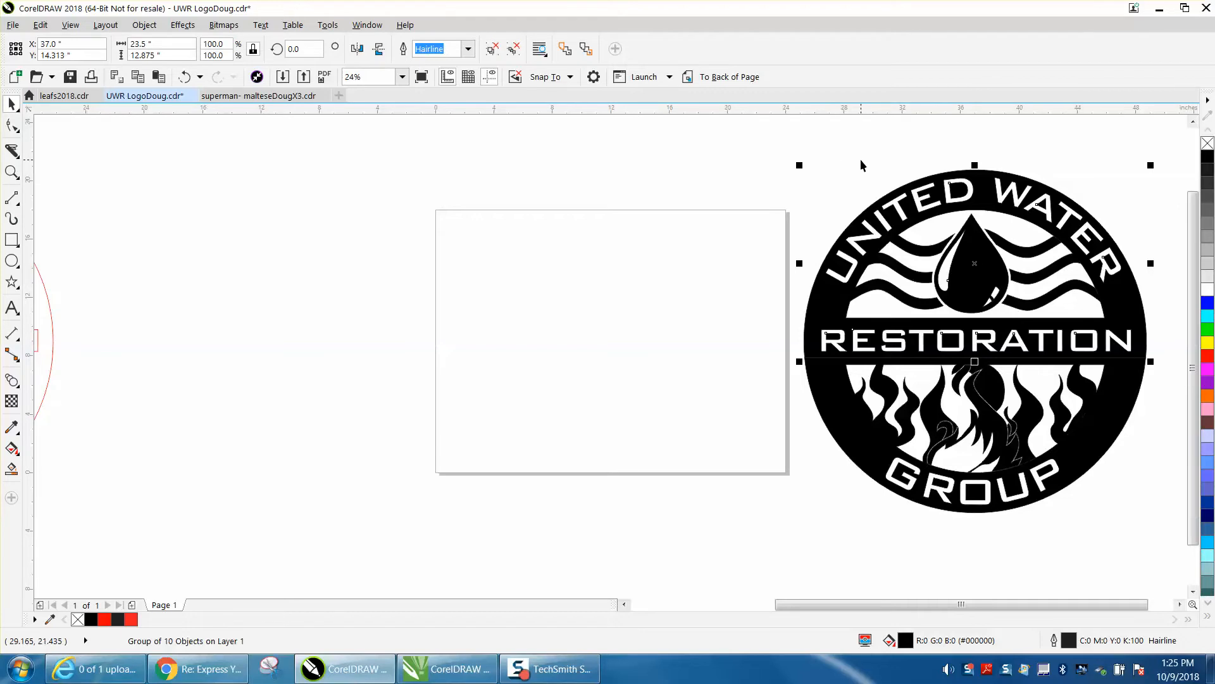
# Center the upper UNITED WATER RESTORATION half on the page, and shift it 25 inches left, off the page
pyautogui.press('p')
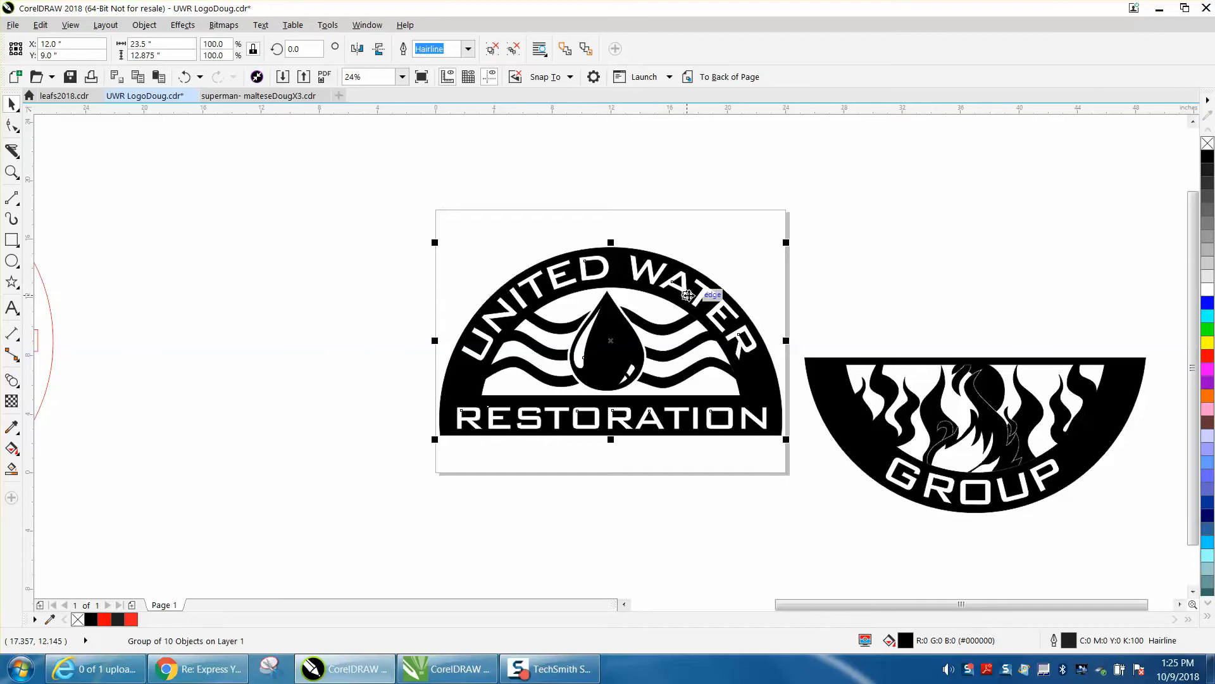
pyautogui.hotkey('ctrl', 'z')
# Move the lower GROUP half onto the page and snap its top-left corner node to the page's top-left corner
pyautogui.click(1068, 442)
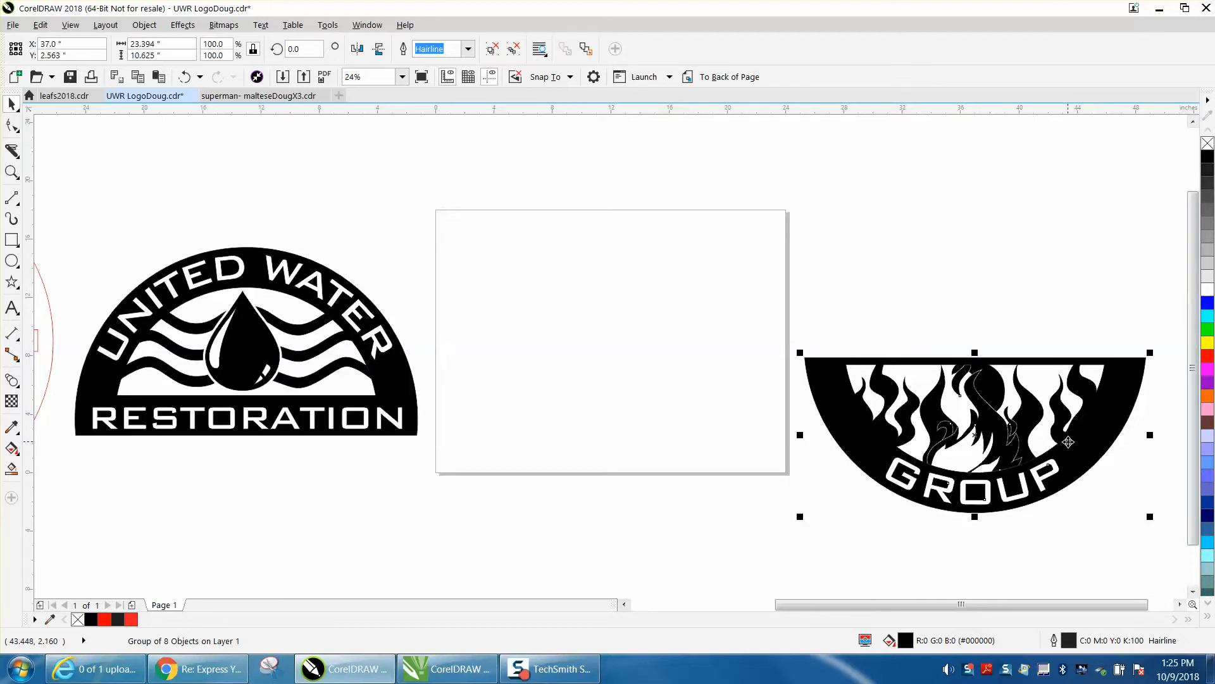
pyautogui.press('c')
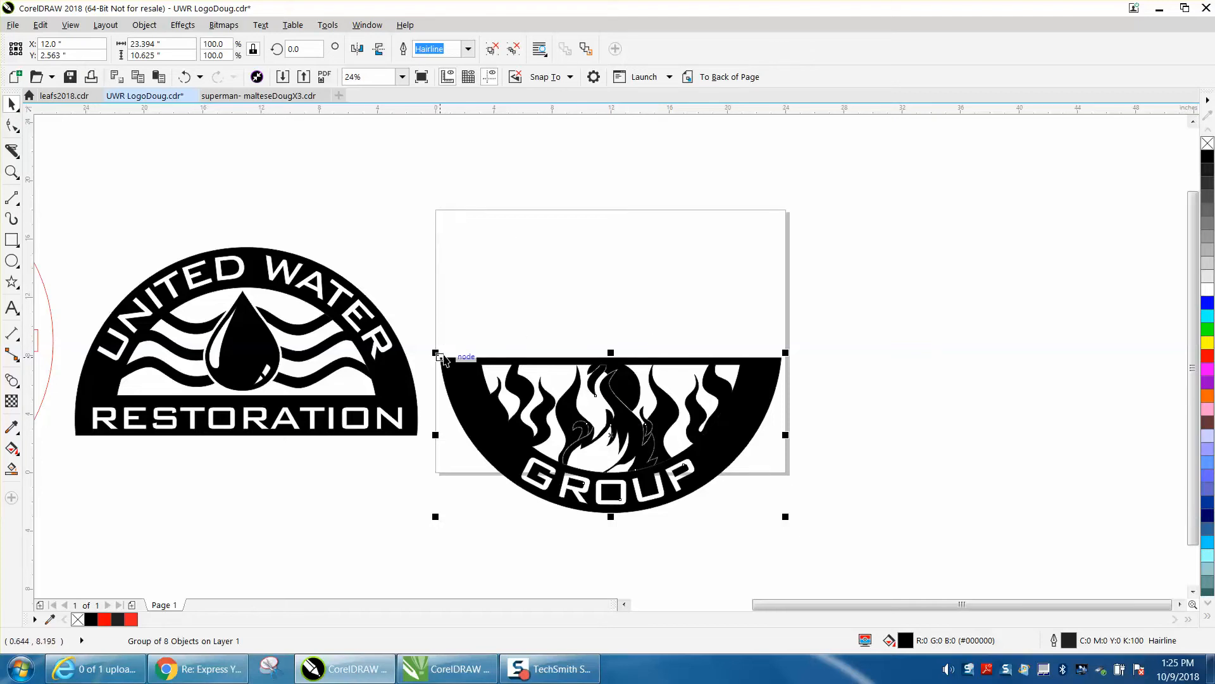
pyautogui.moveTo(441, 359); pyautogui.dragTo(437, 213)
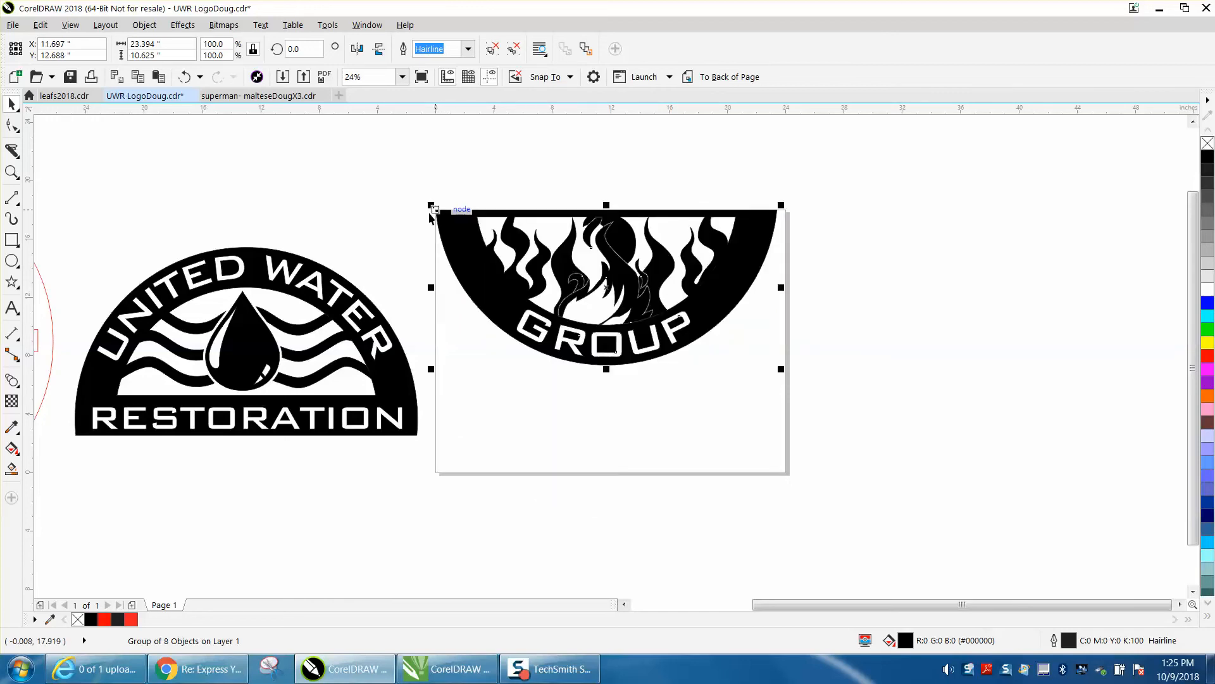
pyautogui.click(383, 224)
pyautogui.click(11, 171)
pyautogui.moveTo(404, 181); pyautogui.dragTo(960, 477)
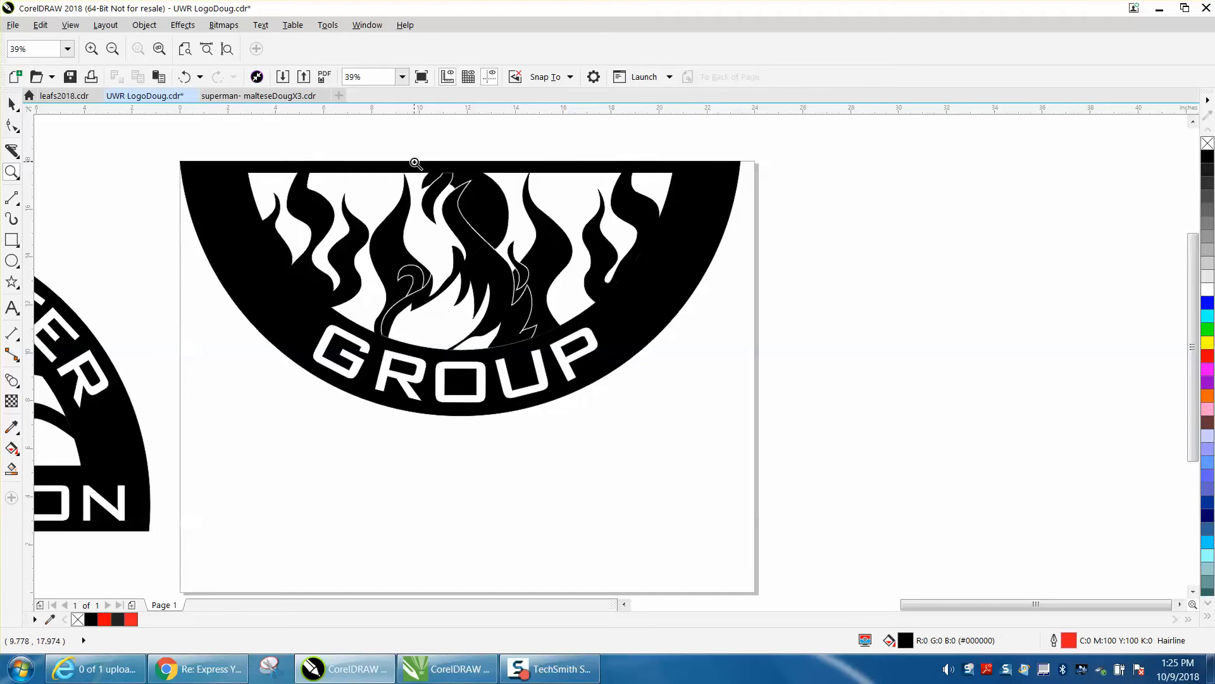
pyautogui.rightClick(557, 180)
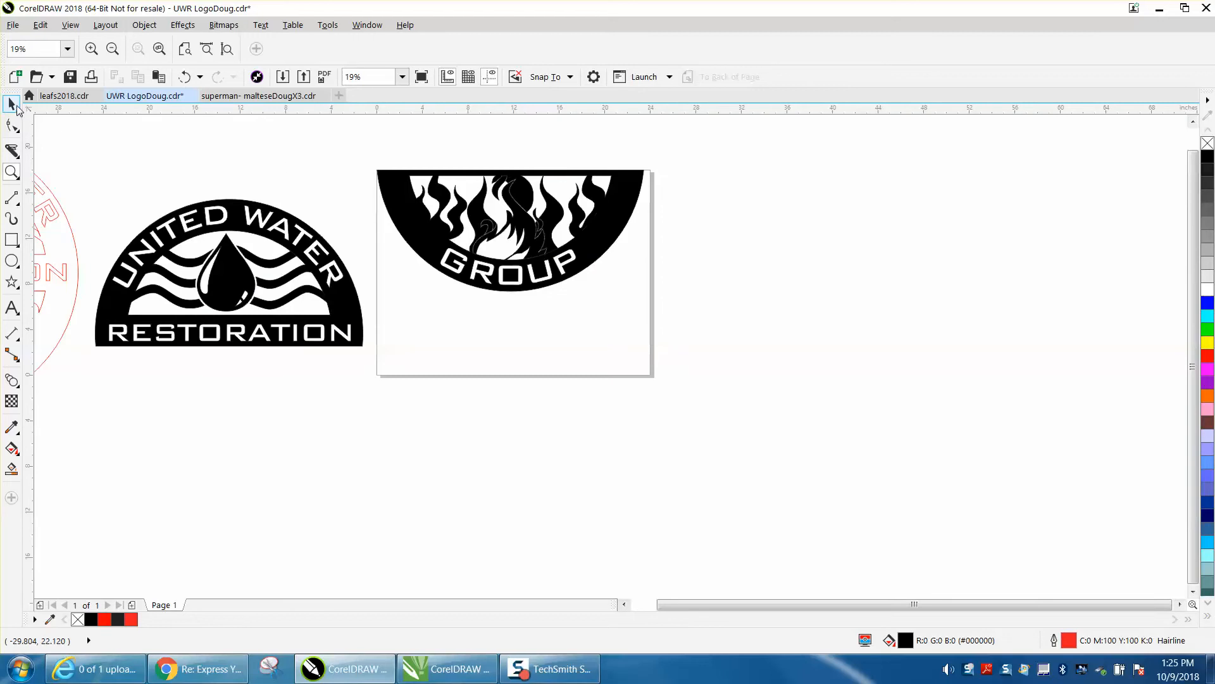
# Shift the GROUP half 25 inches right off the page and snap the upper half's bottom-left corner to the page's bottom-left corner
pyautogui.click(16, 108)
pyautogui.click(524, 210)
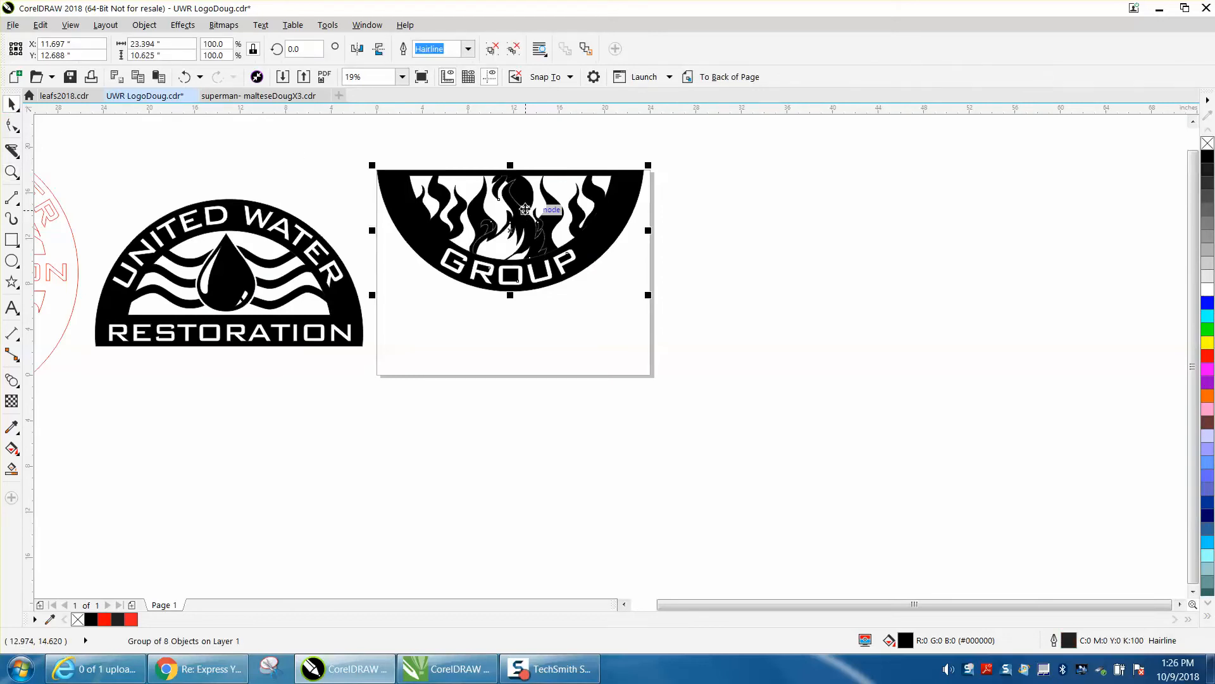
pyautogui.hotkey('shift', 'Right')
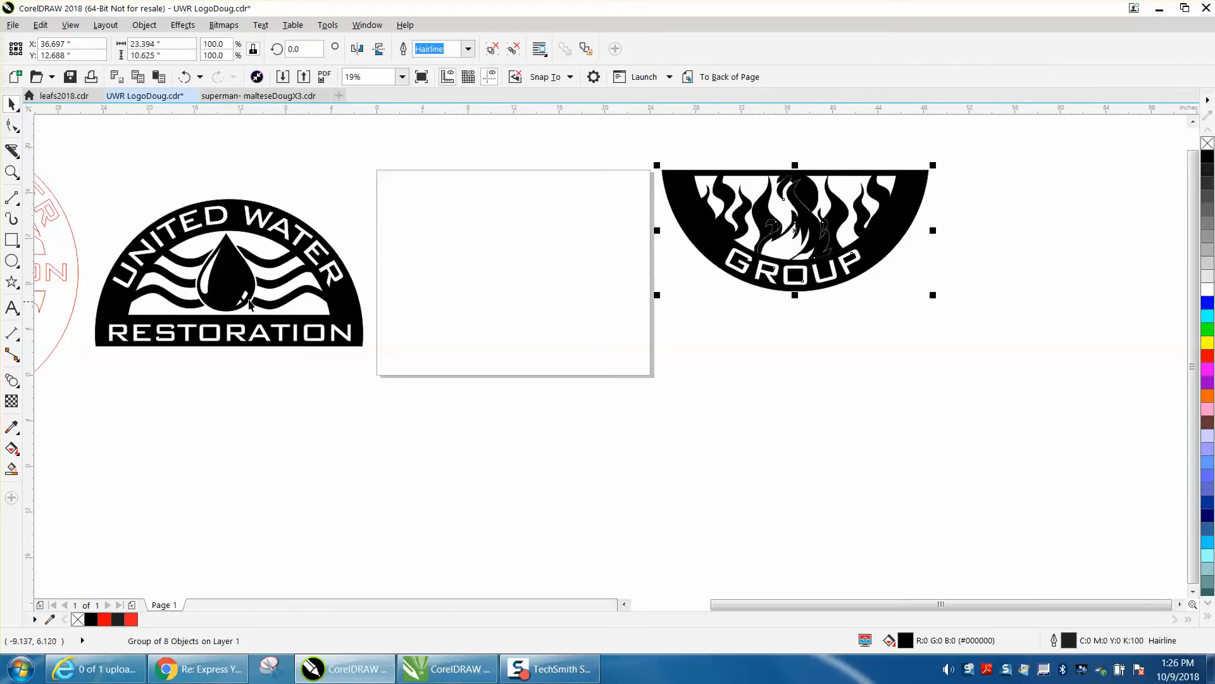
pyautogui.click(231, 265)
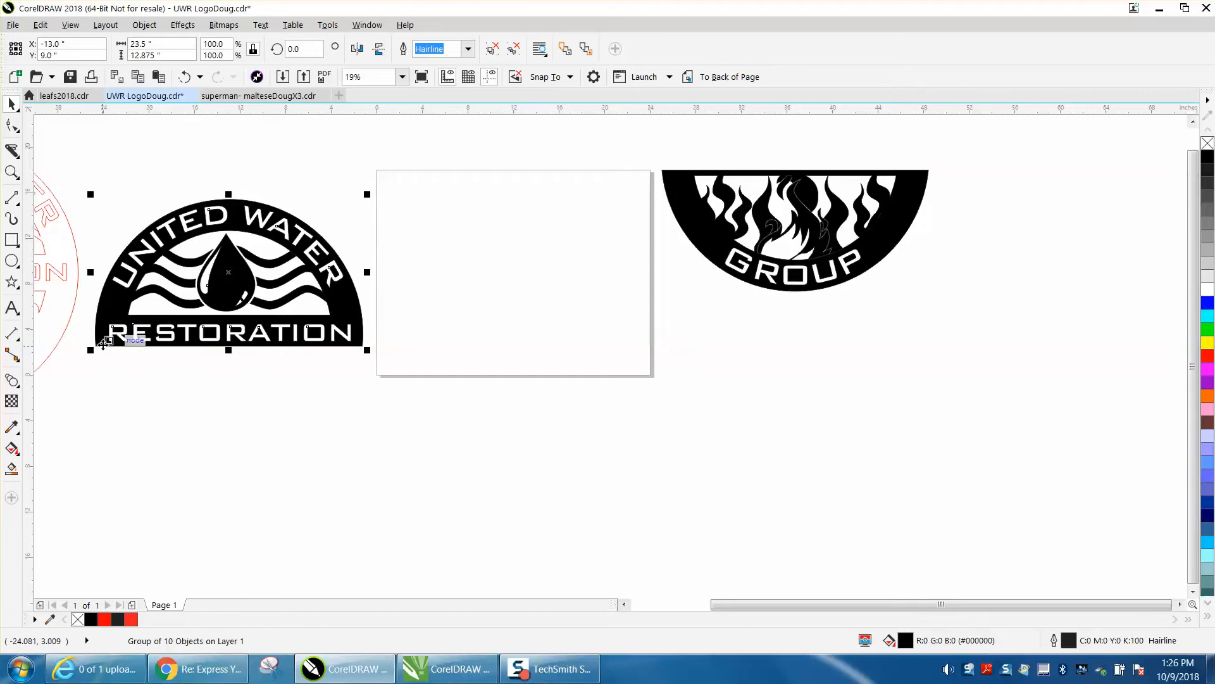
pyautogui.moveTo(95, 345); pyautogui.dragTo(379, 375)
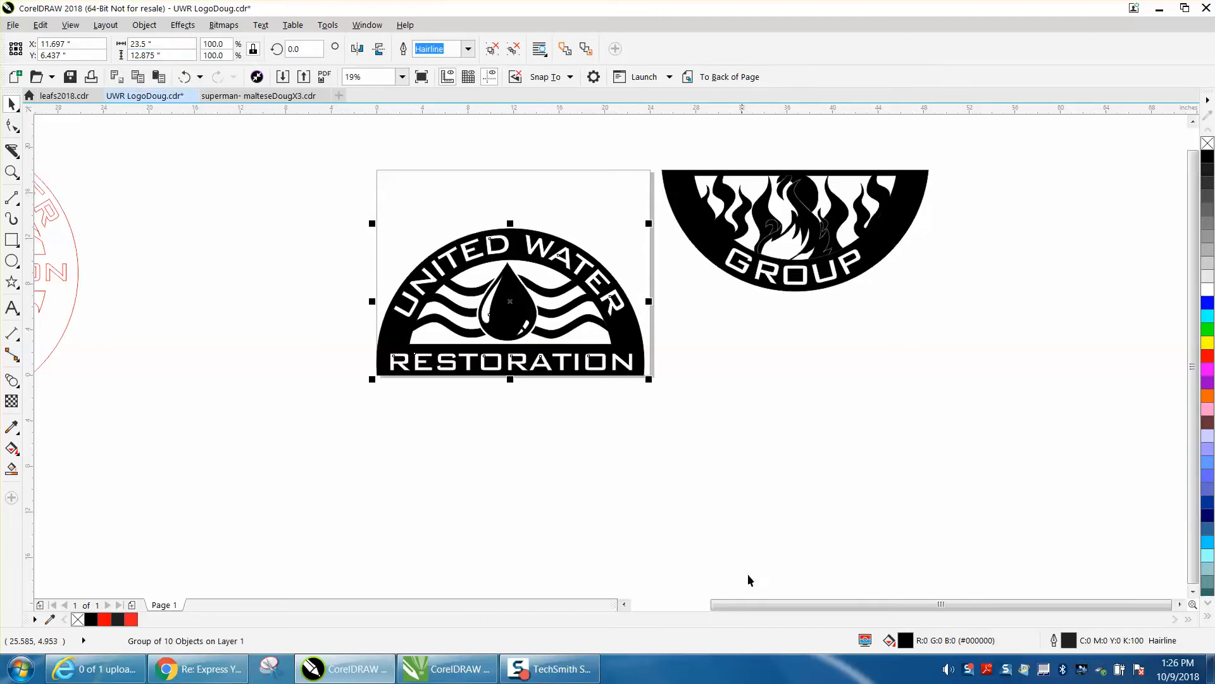
# Switch to Calculator and subtract the upper half's height from the page height, 18 - 12.875
pyautogui.press('XF86Calculator')
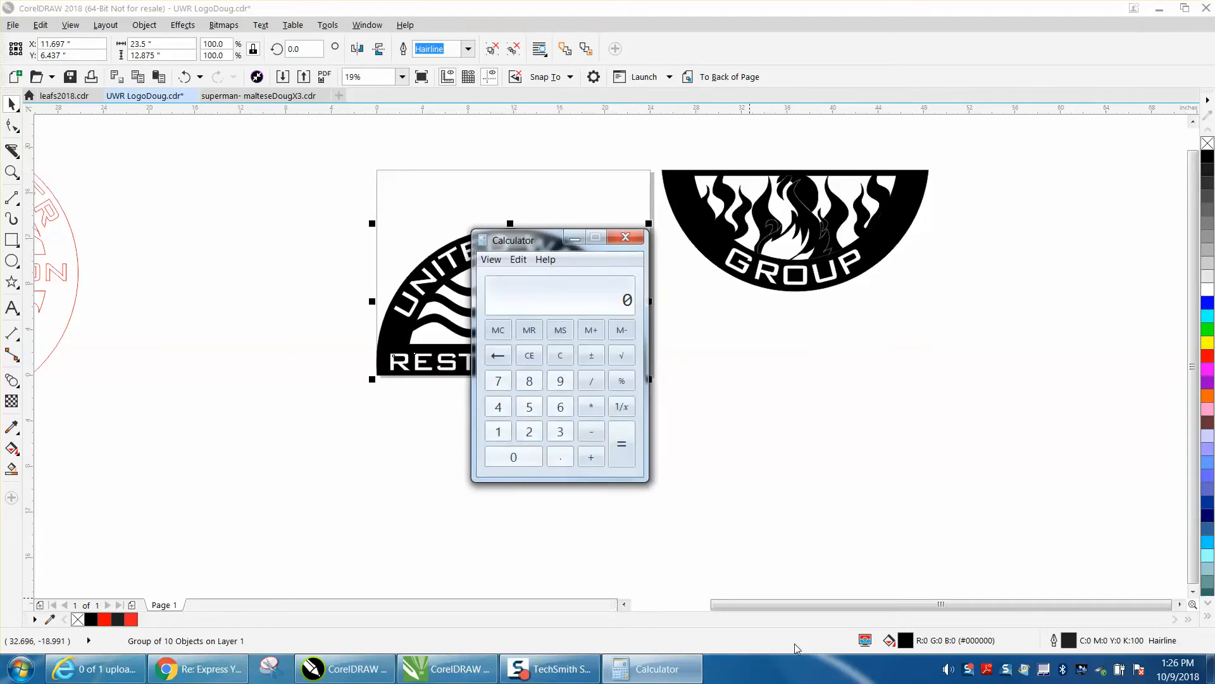
pyautogui.click(503, 429)
pyautogui.click(529, 380)
pyautogui.click(598, 405)
pyautogui.click(591, 457)
pyautogui.click(593, 434)
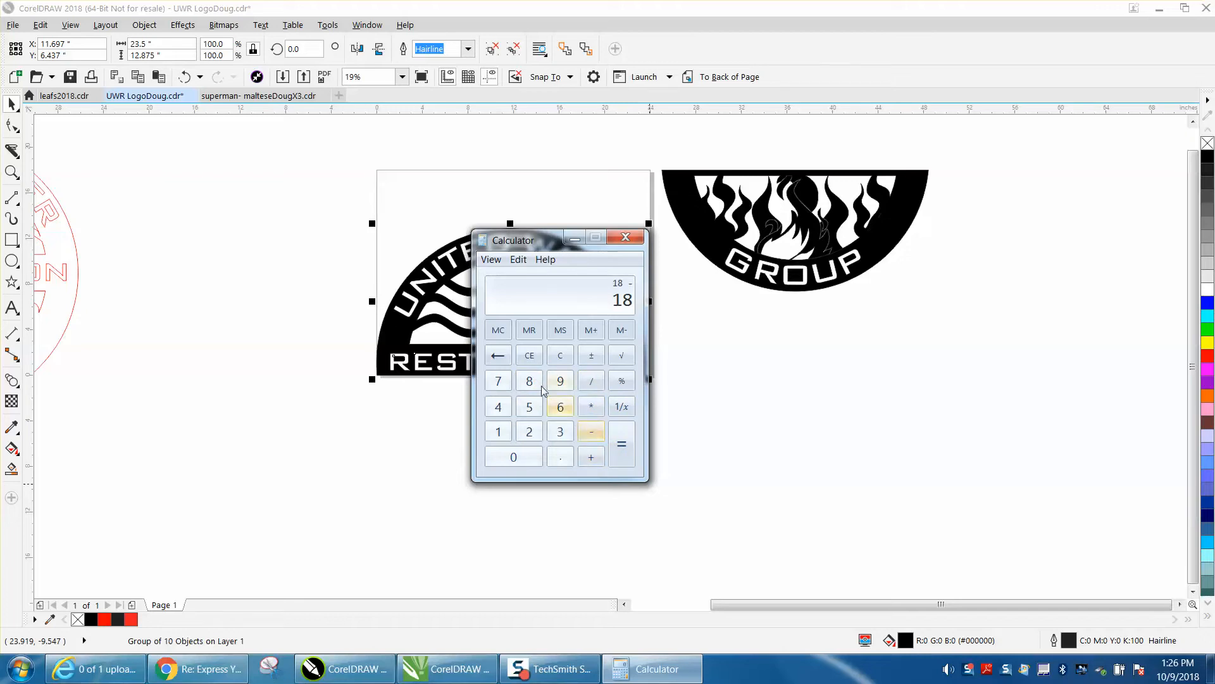
pyautogui.click(508, 432)
pyautogui.click(529, 432)
pyautogui.click(560, 457)
pyautogui.click(529, 380)
pyautogui.click(499, 383)
pyautogui.click(529, 406)
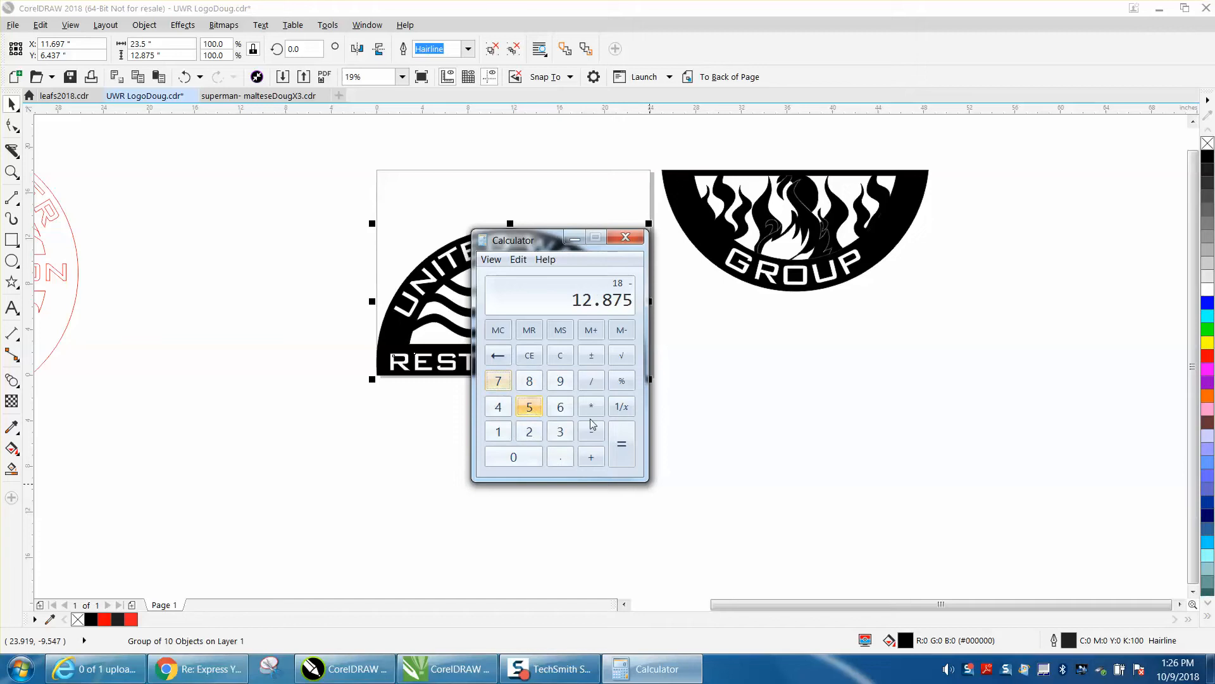
pyautogui.click(623, 447)
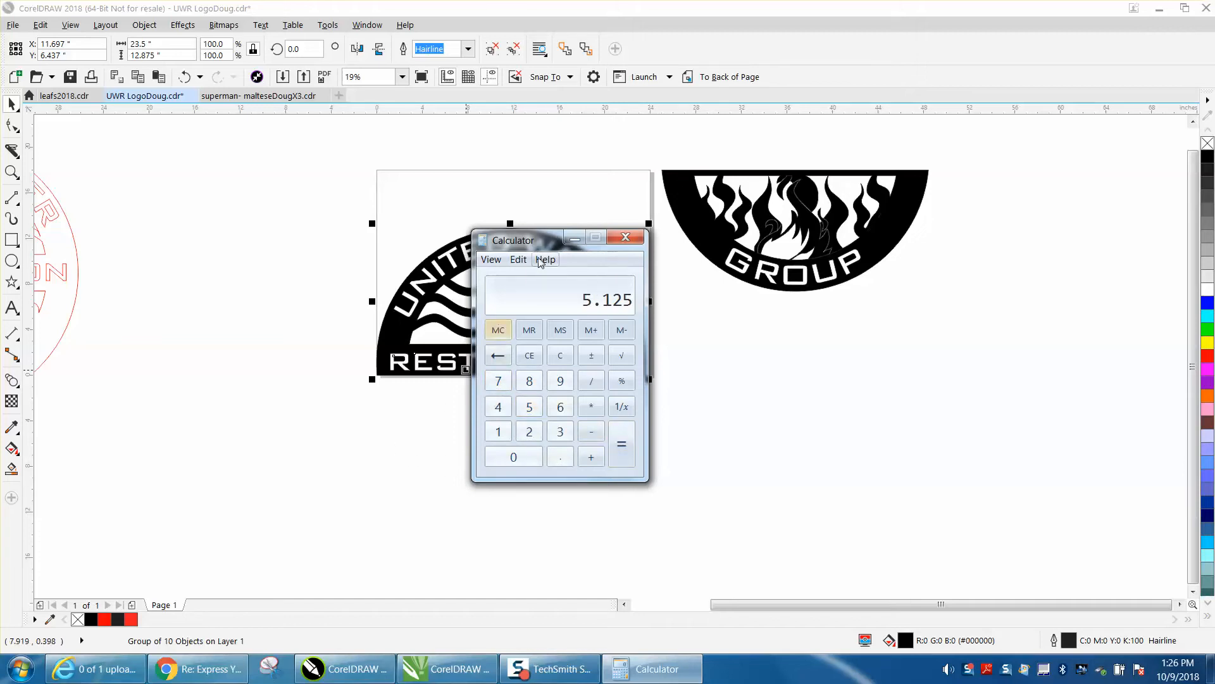
pyautogui.moveTo(548, 248); pyautogui.dragTo(776, 342)
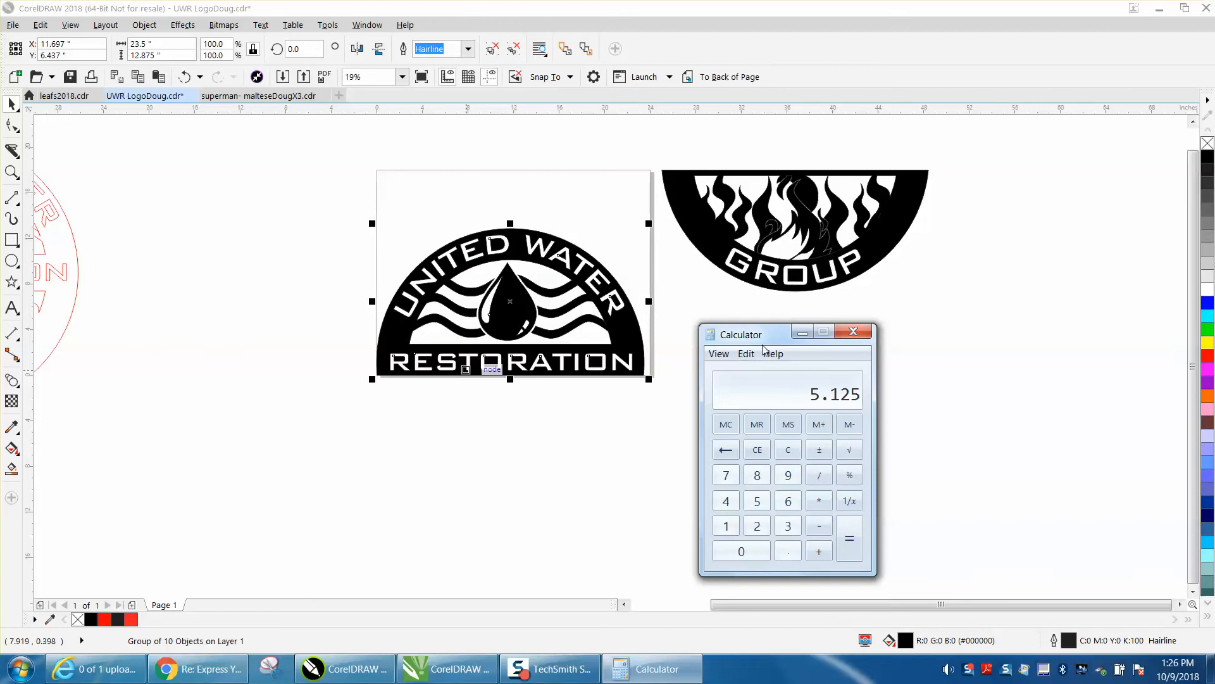
# Set the document's nudge distance to 5.125 inches in CorelDRAW
pyautogui.click(337, 306)
pyautogui.doubleClick(437, 49)
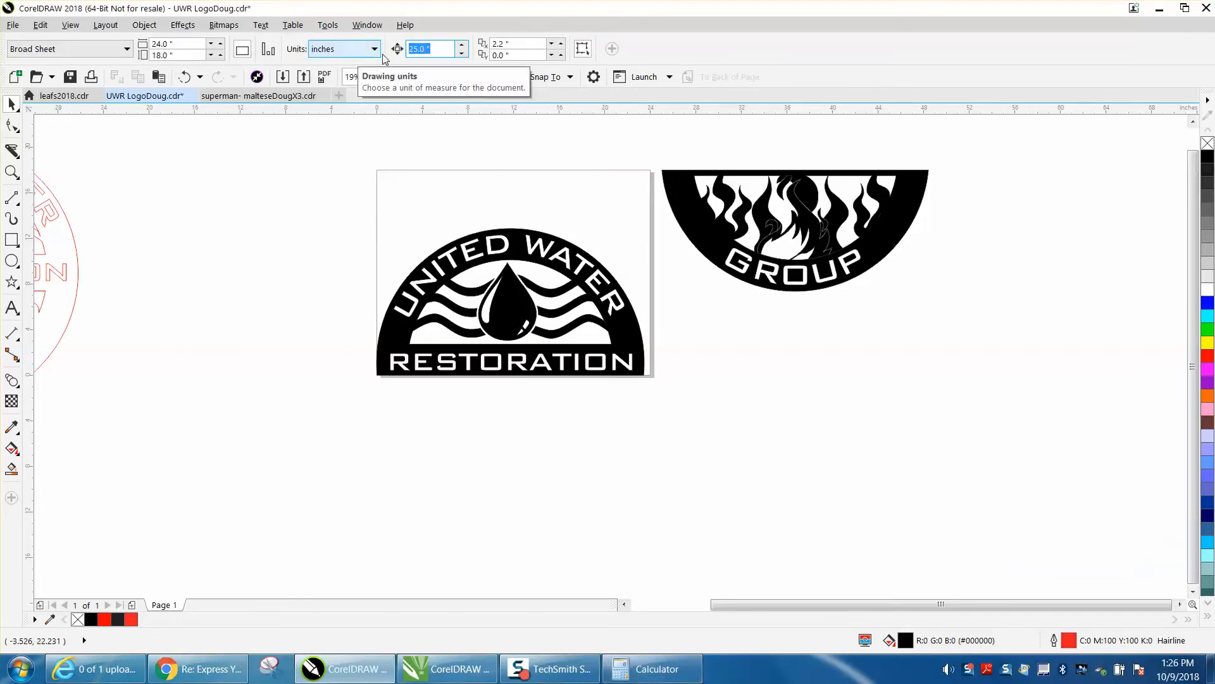
pyautogui.click(652, 668)
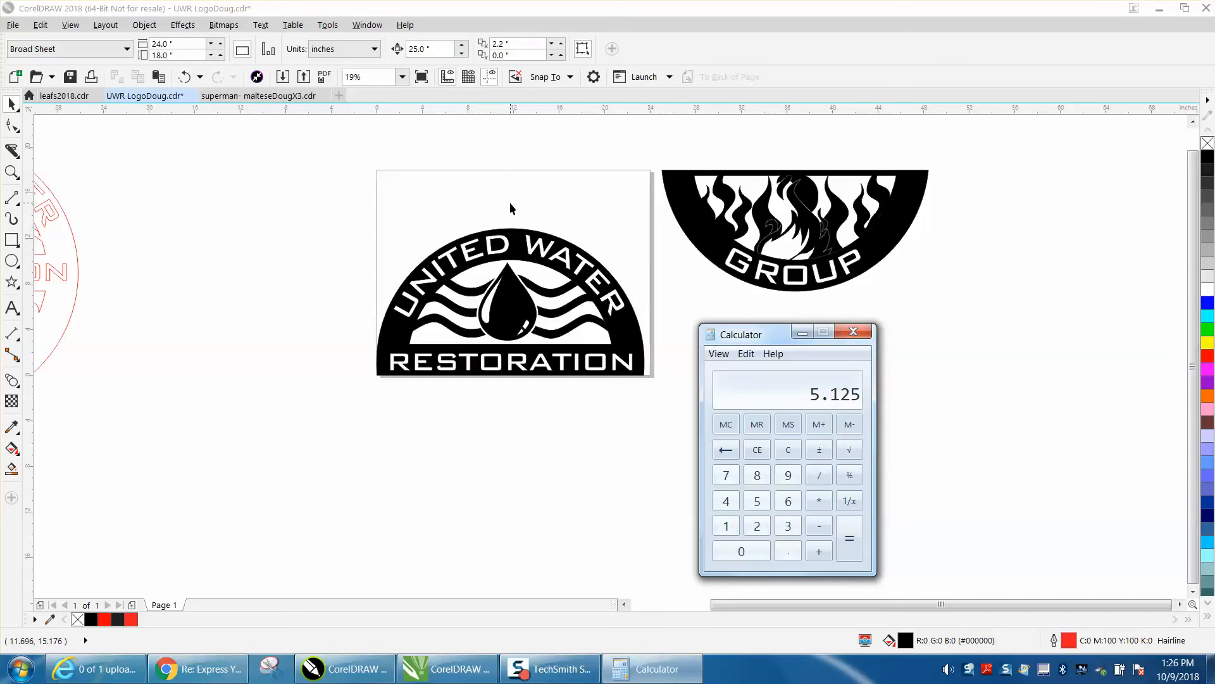
pyautogui.click(430, 49)
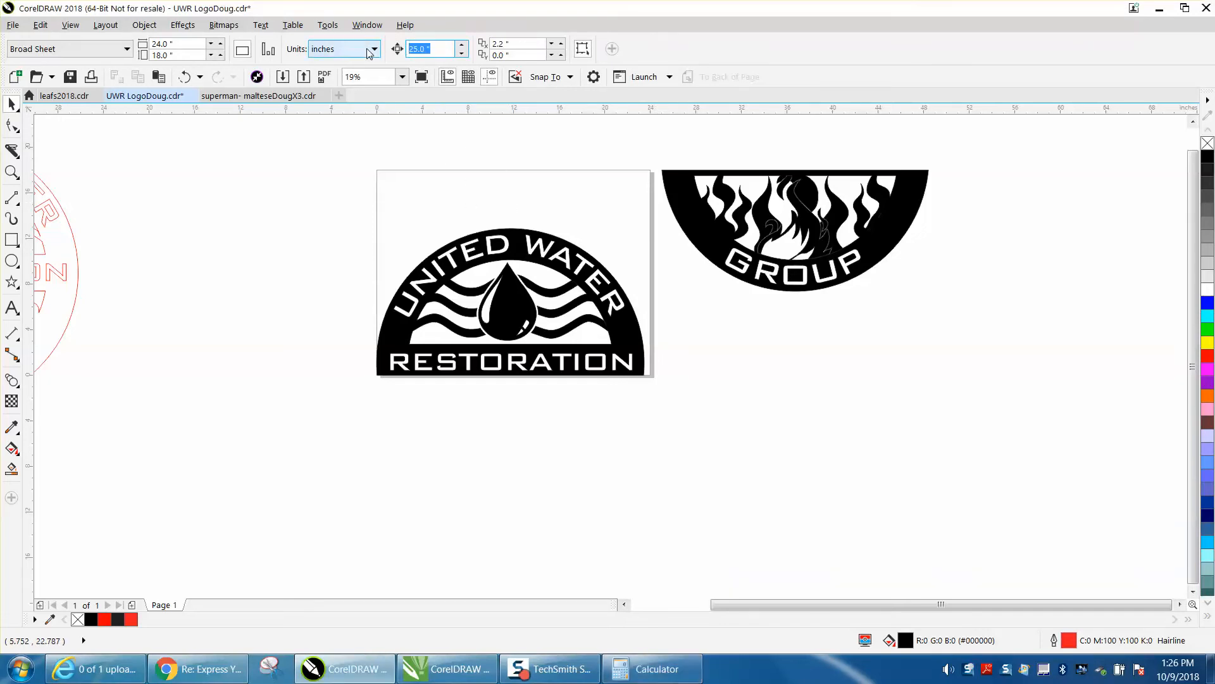
pyautogui.write('5.125')
pyautogui.press('Return')
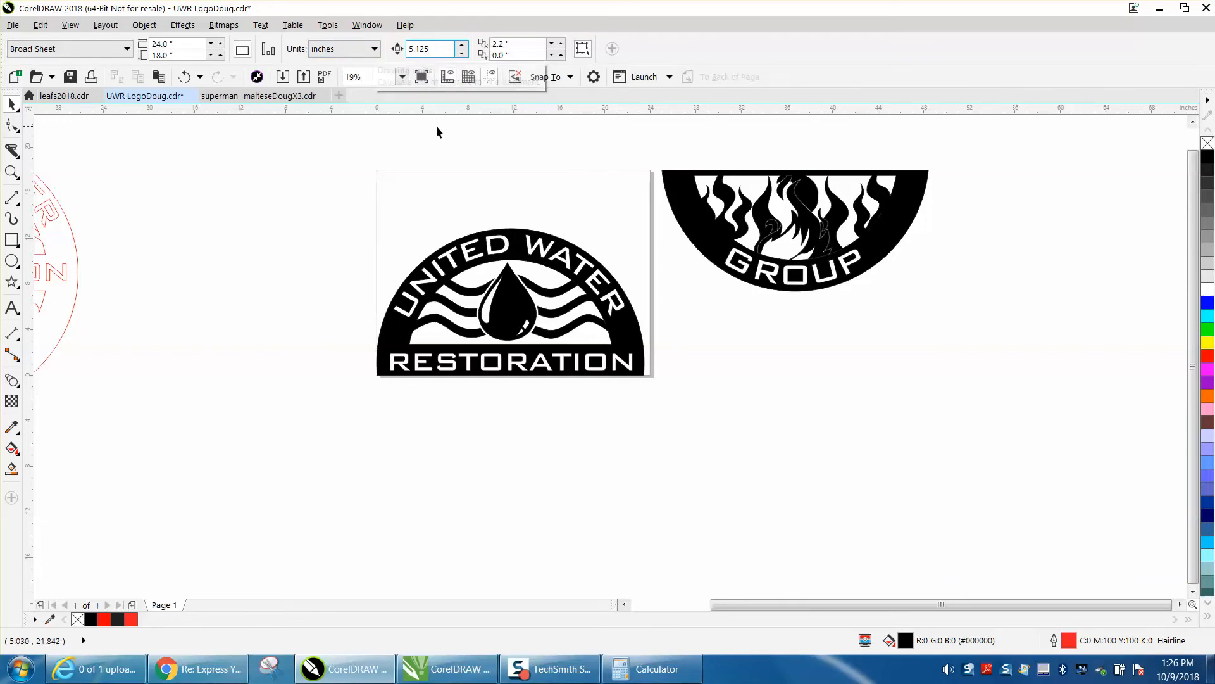
# Nudge the upper logo half up 5.125 inches and check its arc against the page's top edge
pyautogui.click(393, 369)
pyautogui.press('Up')
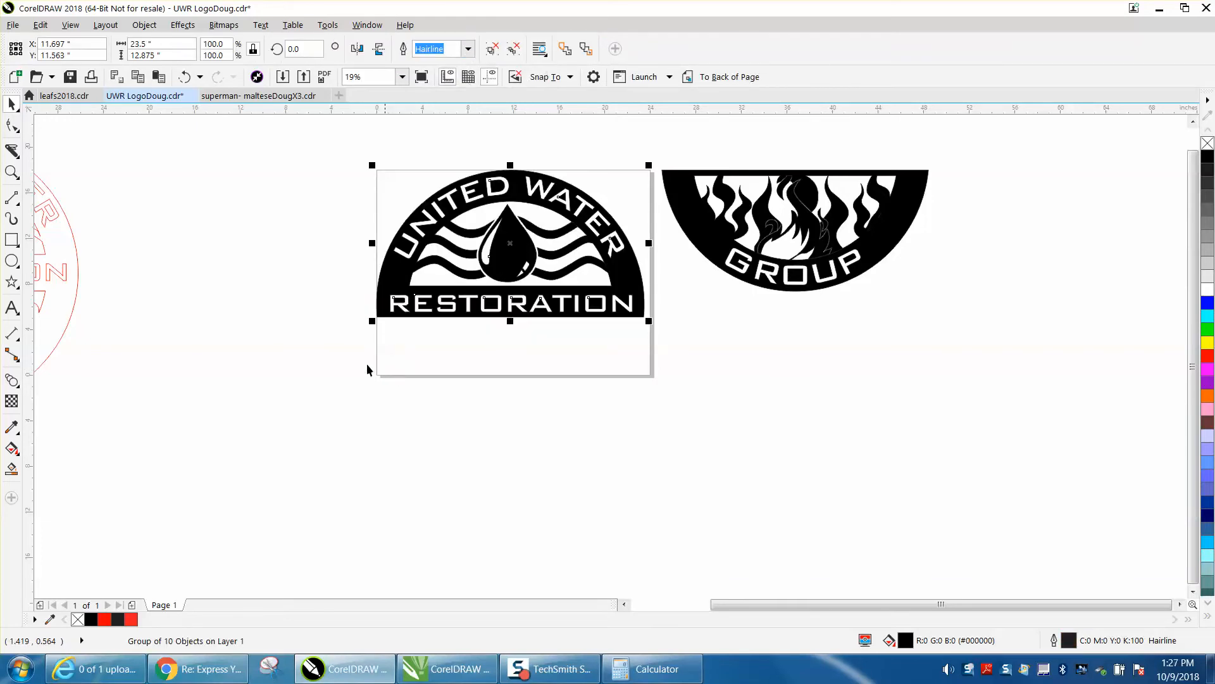
pyautogui.click(11, 172)
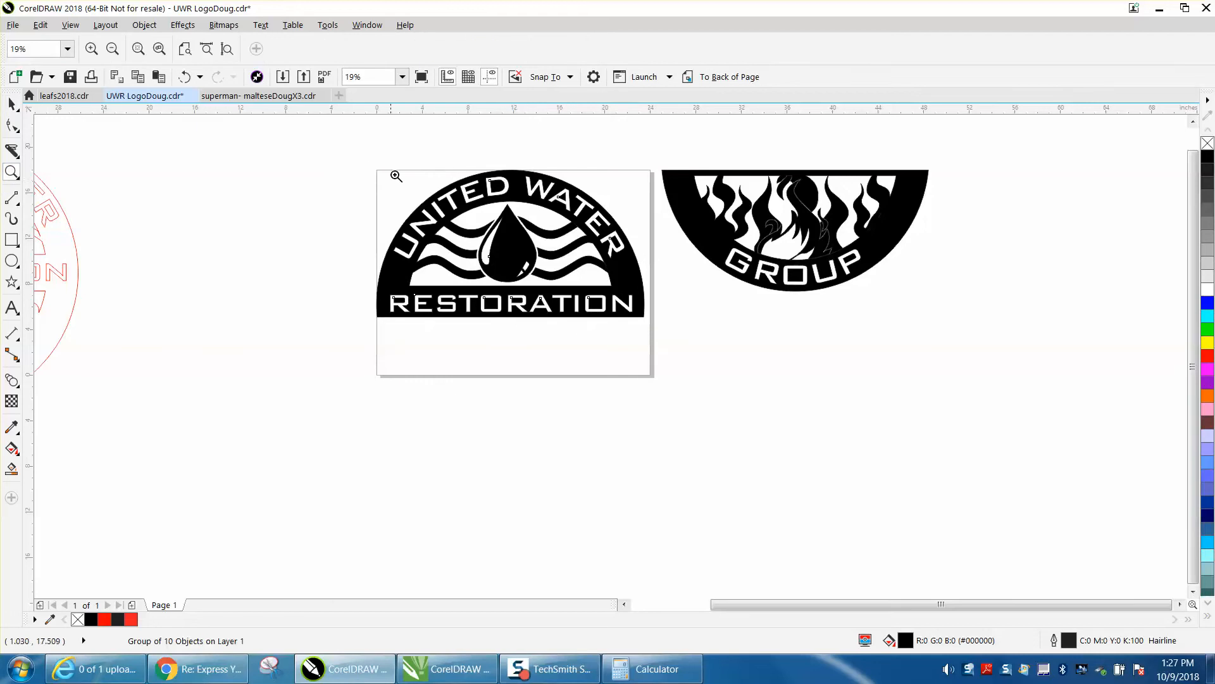
pyautogui.moveTo(476, 162); pyautogui.dragTo(578, 211)
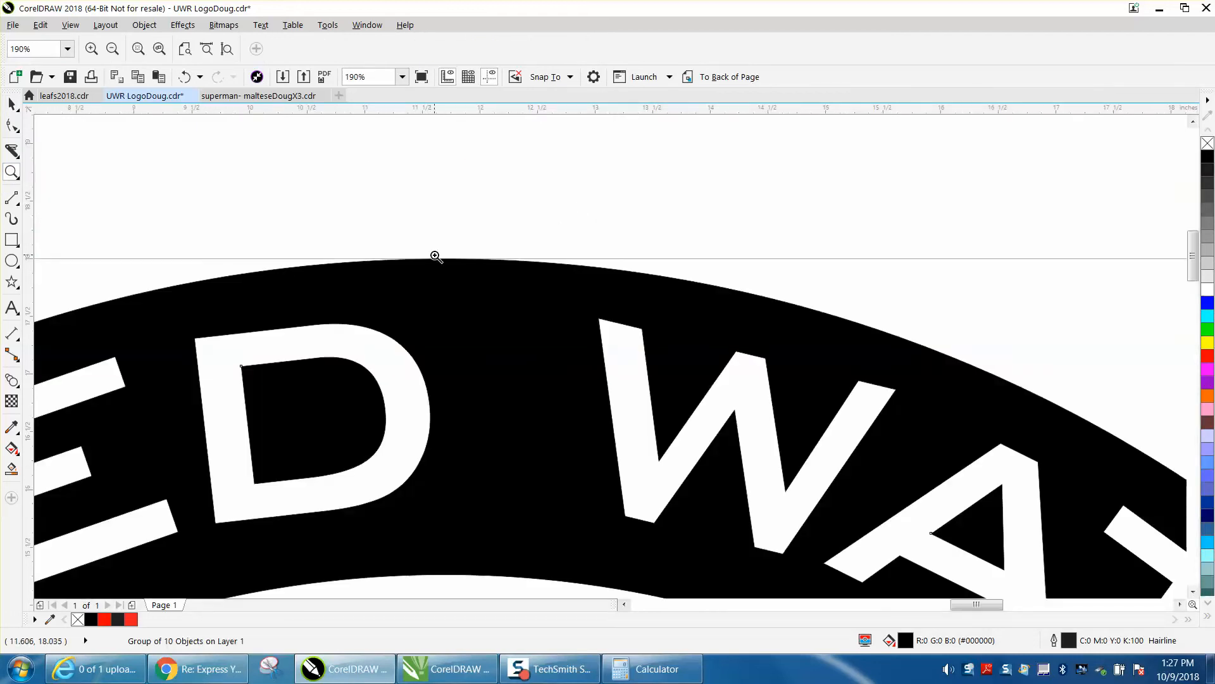
pyautogui.scroll(-2, 404, 254)
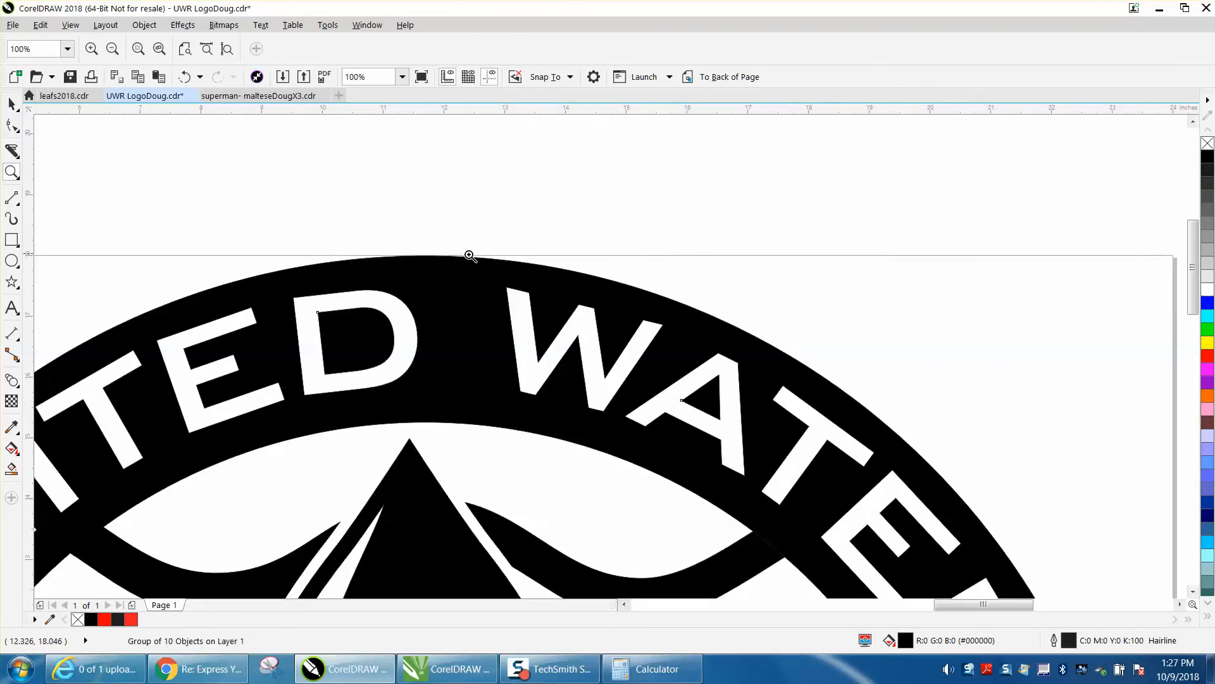
pyautogui.scroll(-1, 469, 255)
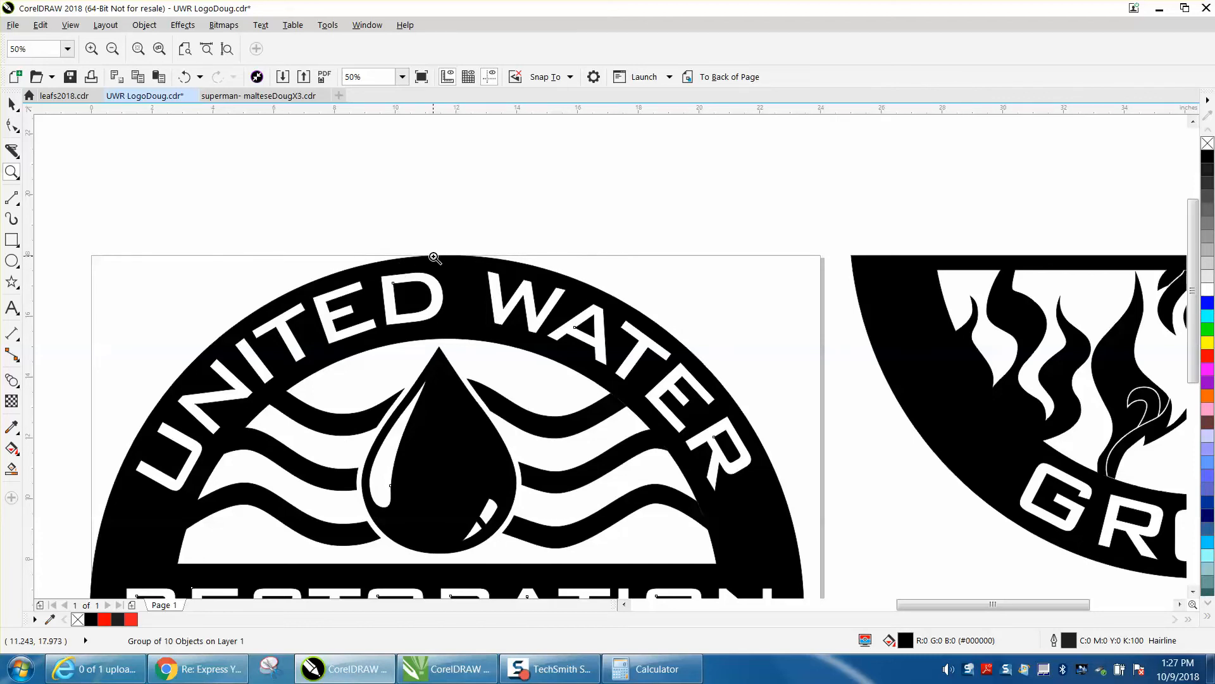
pyautogui.scroll(-1, 436, 256)
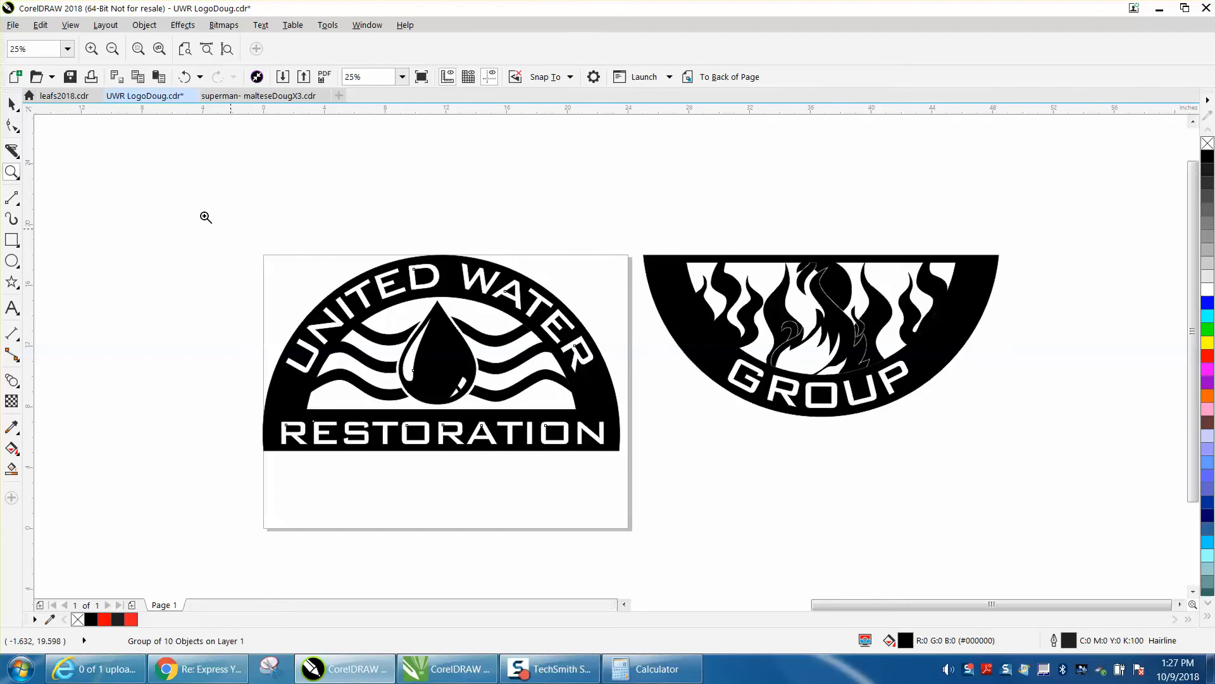
pyautogui.click(12, 105)
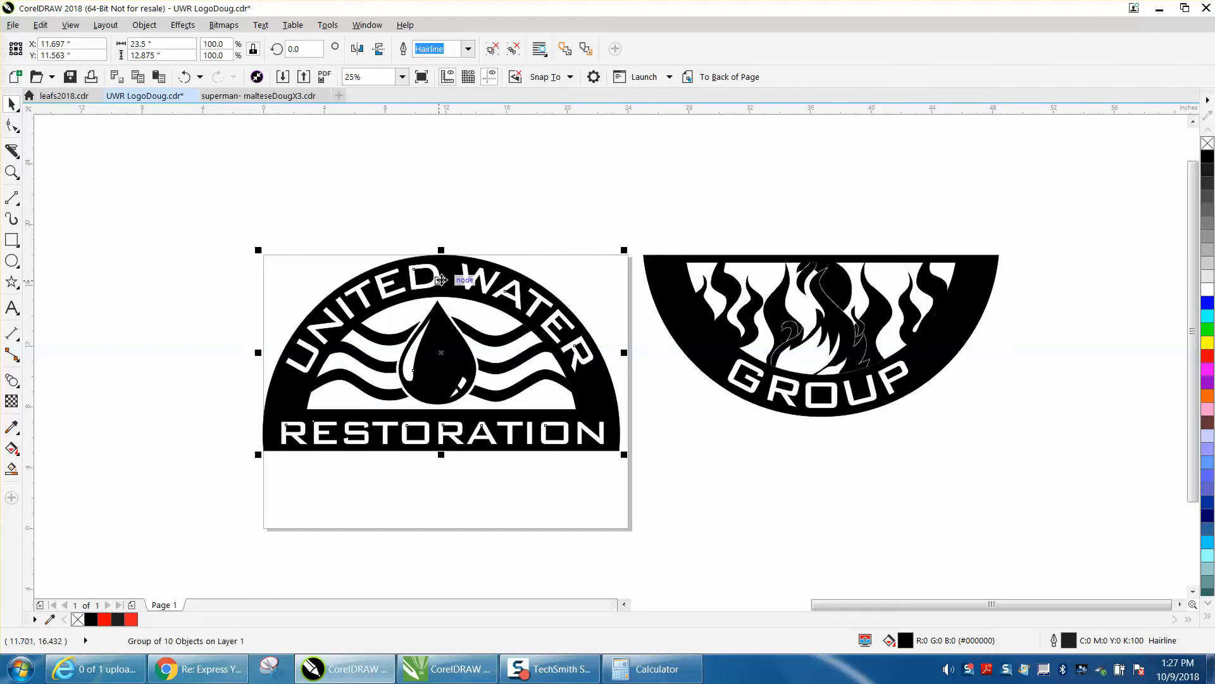
pyautogui.press('Left')
pyautogui.press('Left')
pyautogui.press('Left')
pyautogui.press('Left')
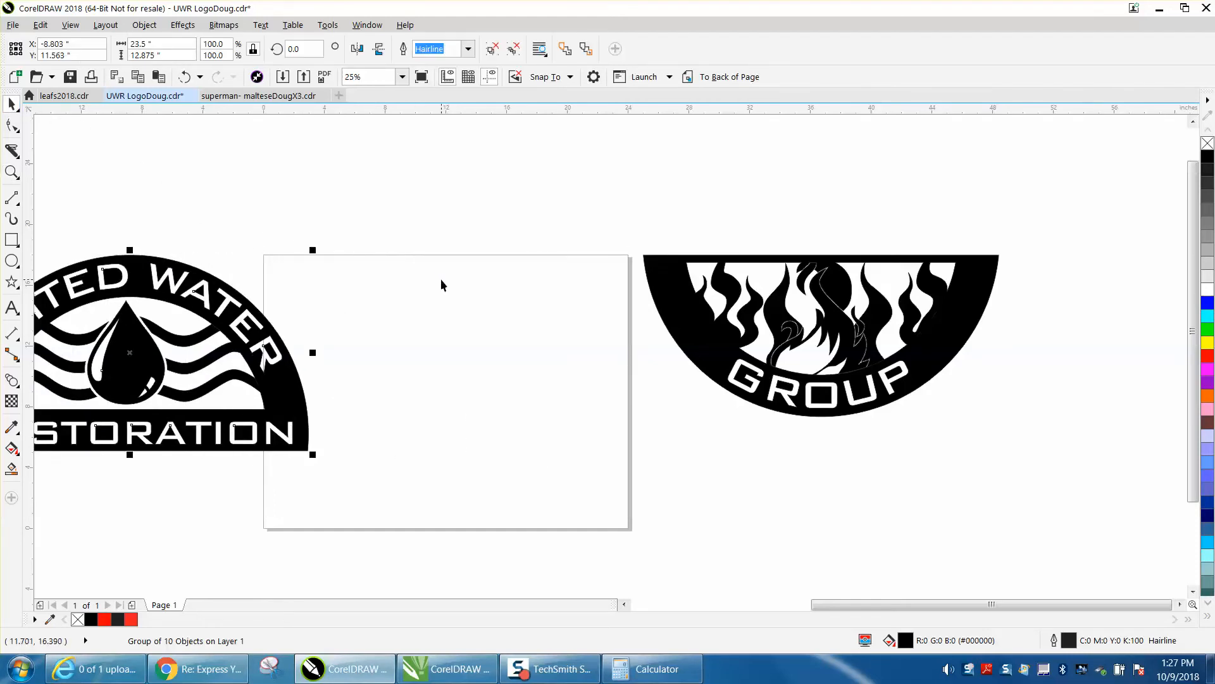
pyautogui.press('Right')
pyautogui.press('Right')
pyautogui.press('Right')
pyautogui.press('Right')
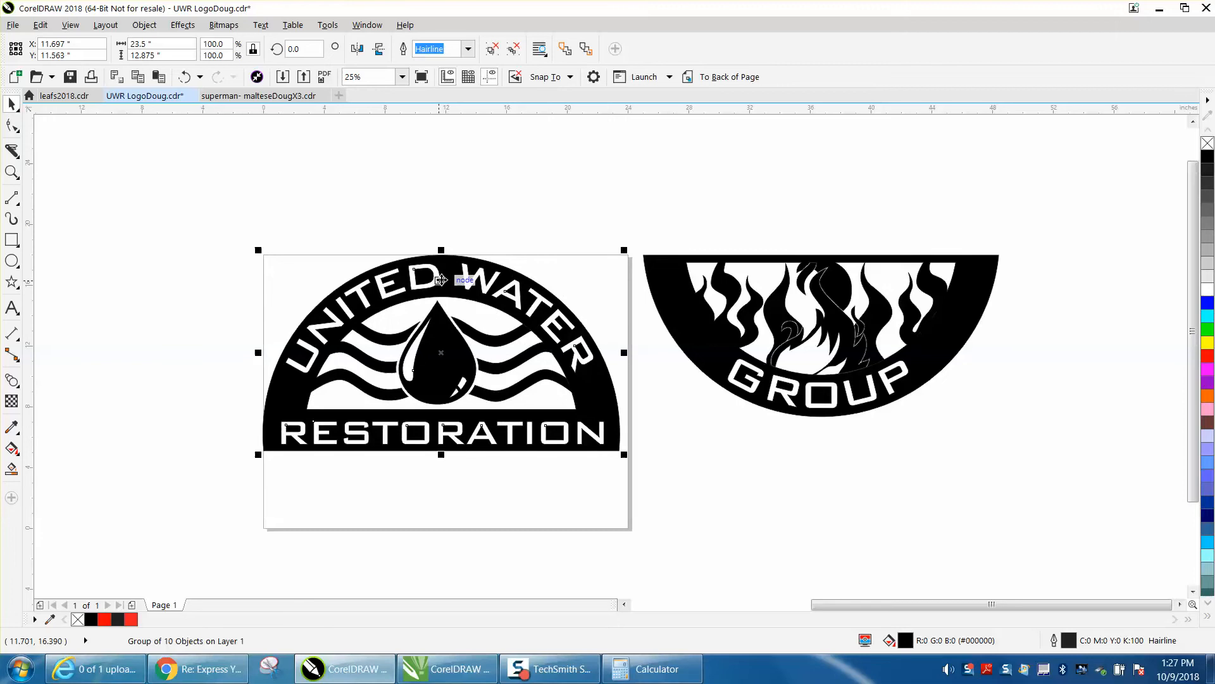
# Set the nudge distance to 25 inches and nudge the upper logo half left off the page
pyautogui.click(541, 270)
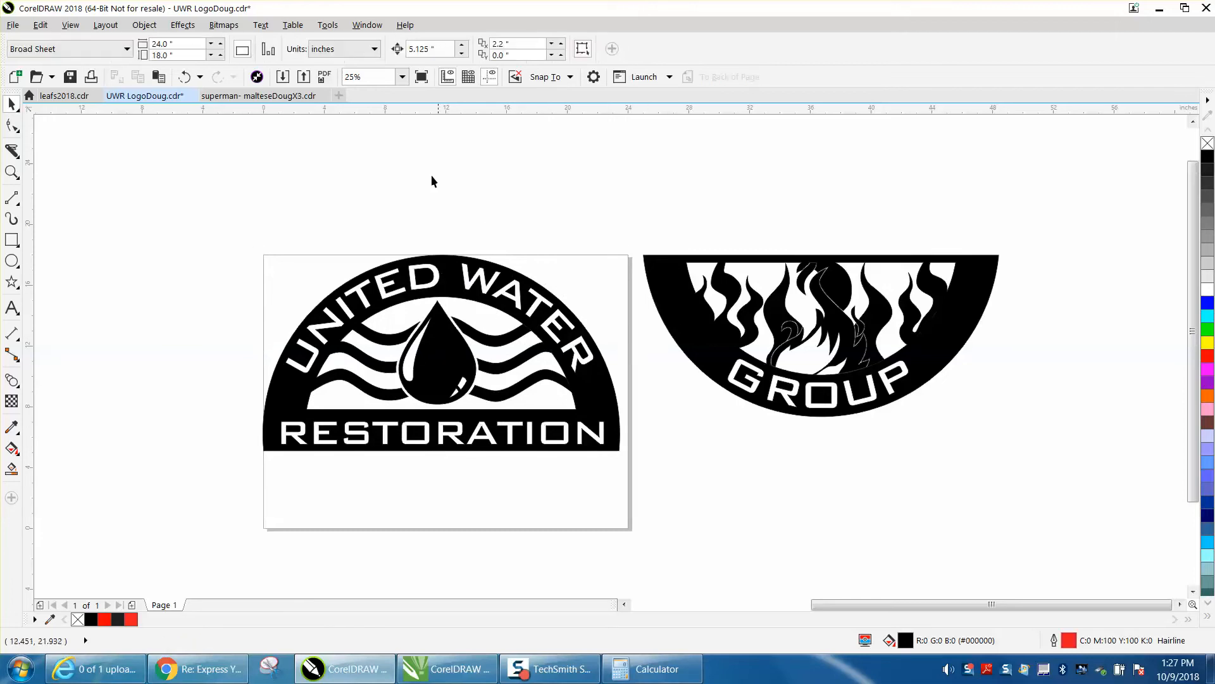
pyautogui.doubleClick(422, 49)
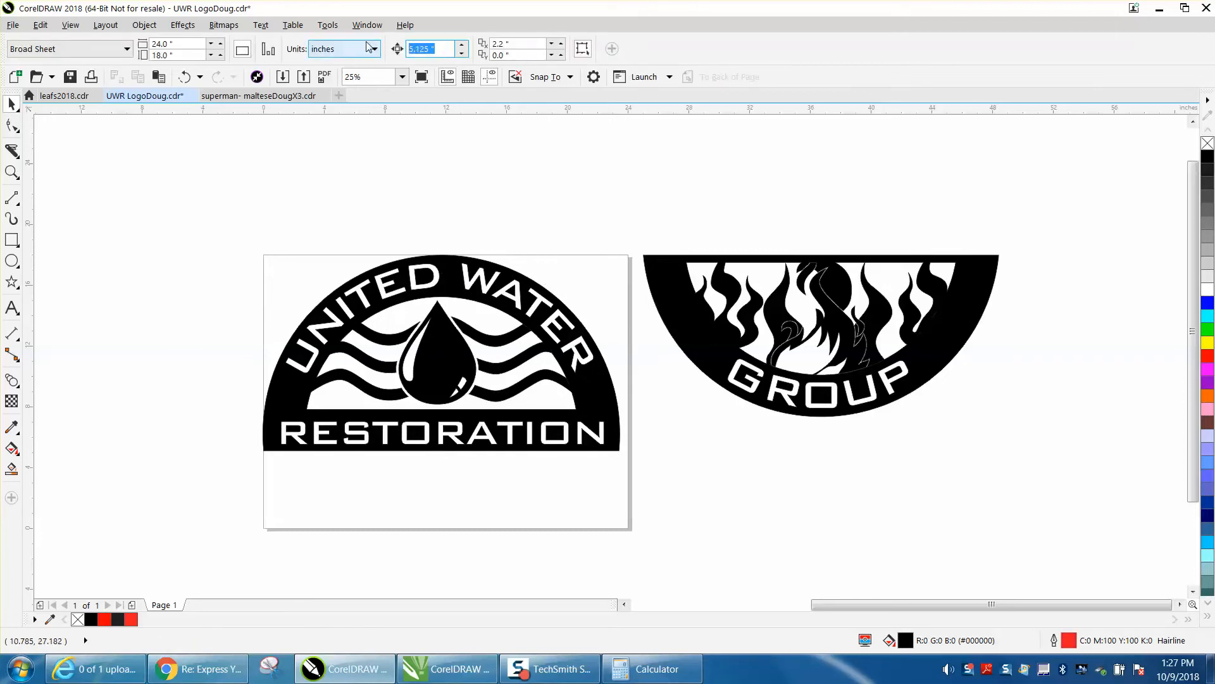
pyautogui.write('25')
pyautogui.press('Return')
pyautogui.click(483, 268)
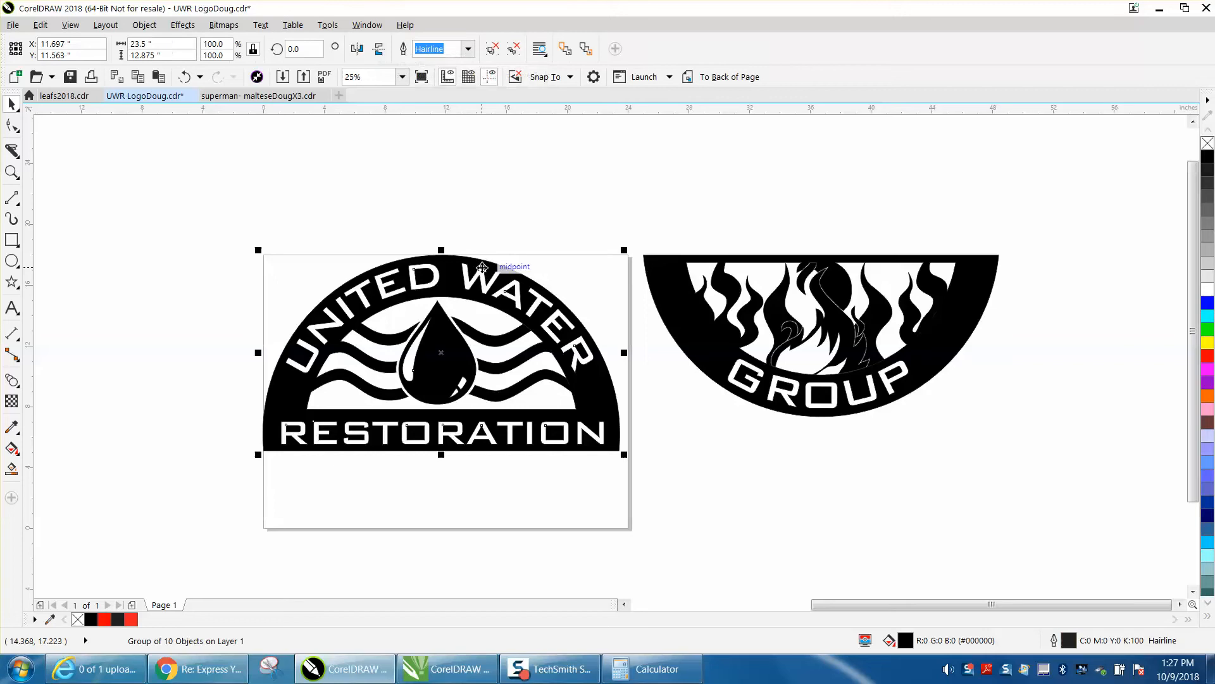
pyautogui.press('Left')
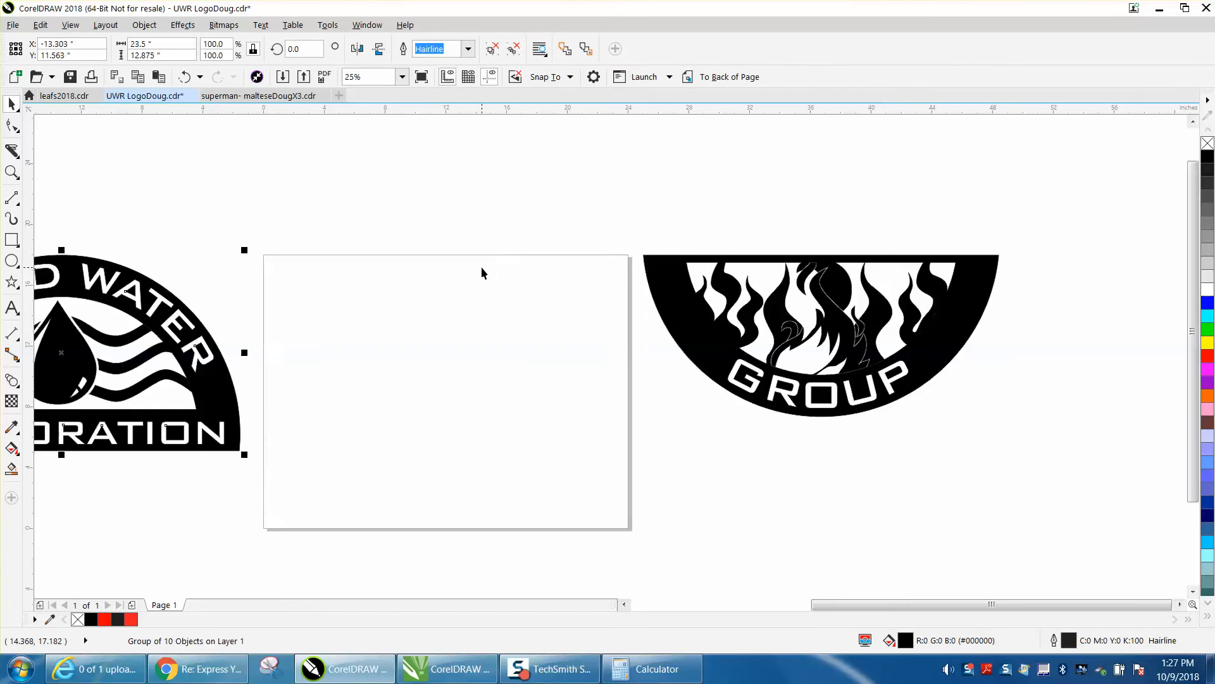
# Ungroup the objects of the lower GROUP half
pyautogui.click(706, 345)
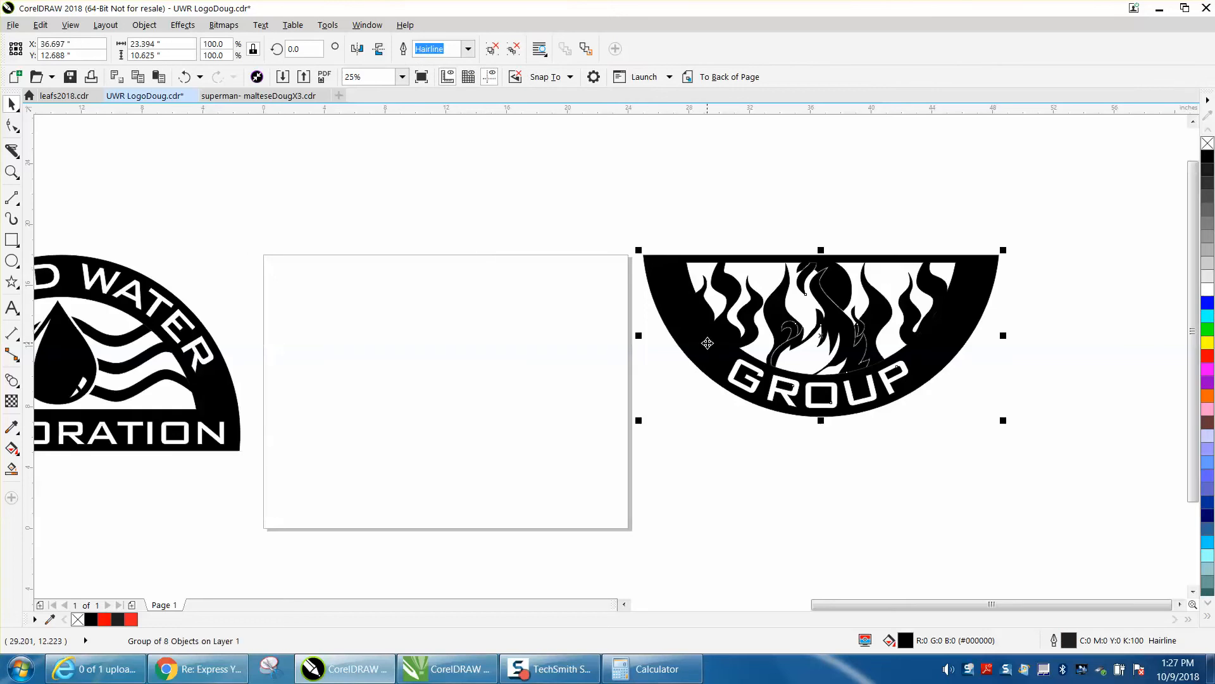
pyautogui.click(145, 25)
pyautogui.moveTo(184, 314)
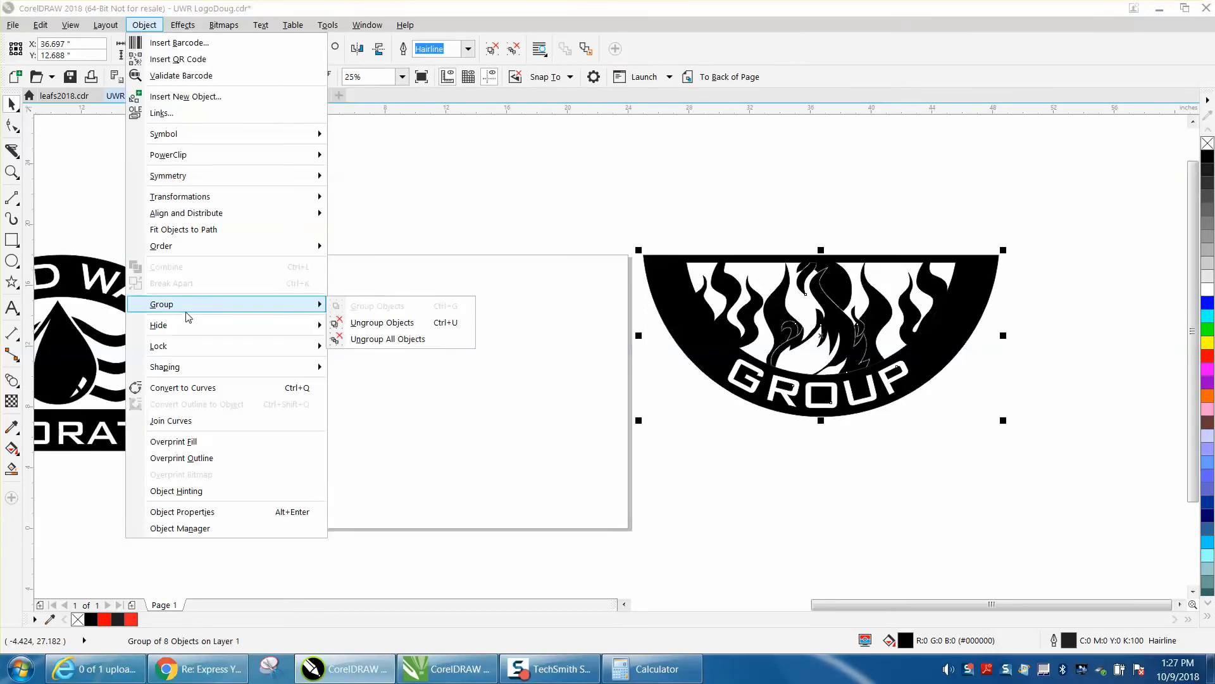
pyautogui.click(381, 323)
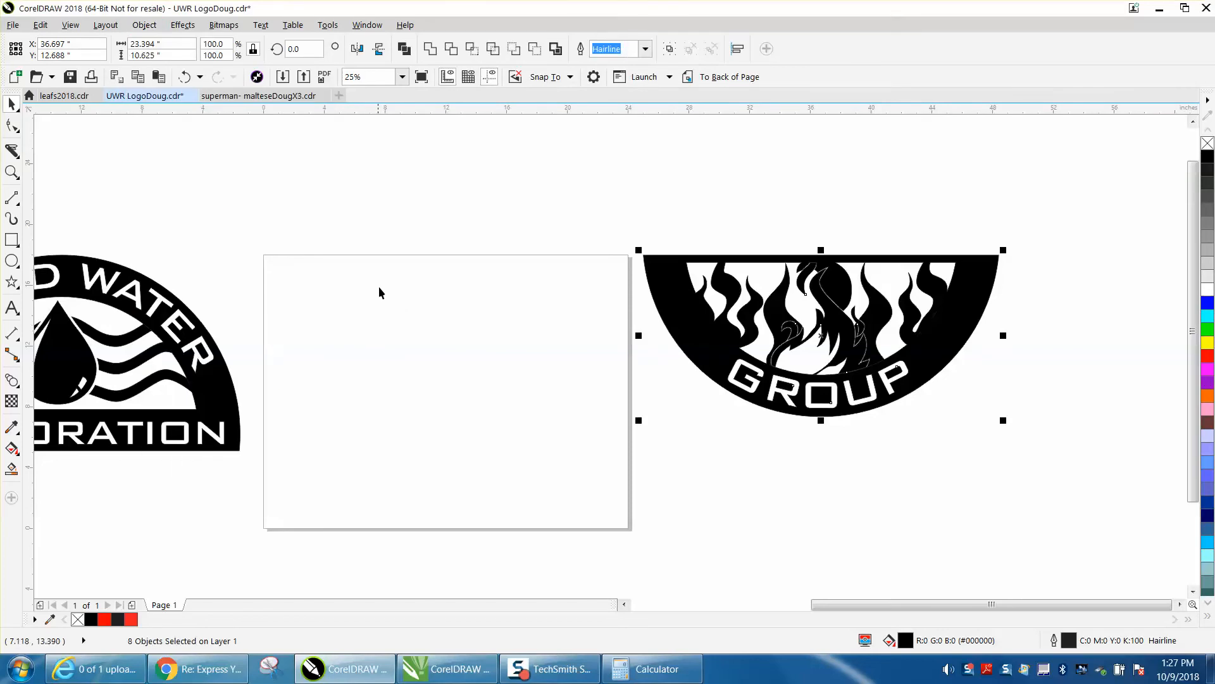
# Create a boundary around all objects of the GROUP half and nudge the boundary 25 inches left onto the page
pyautogui.moveTo(615, 198); pyautogui.dragTo(1058, 442)
pyautogui.click(556, 48)
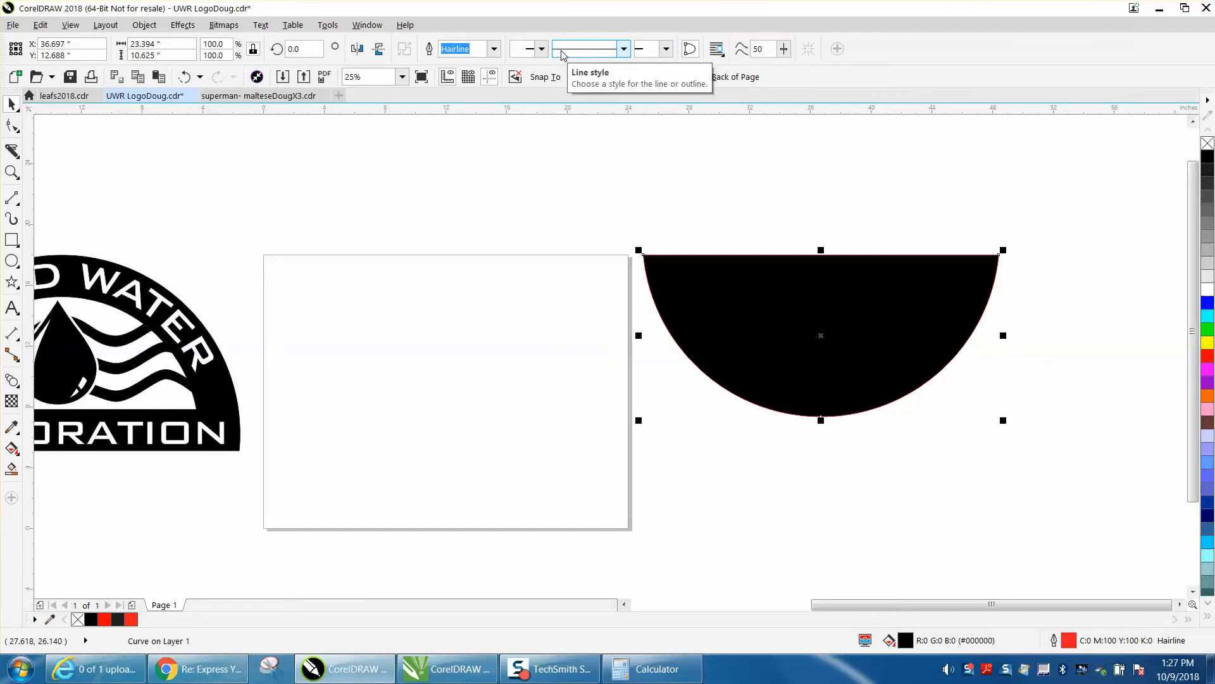
pyautogui.press('Left')
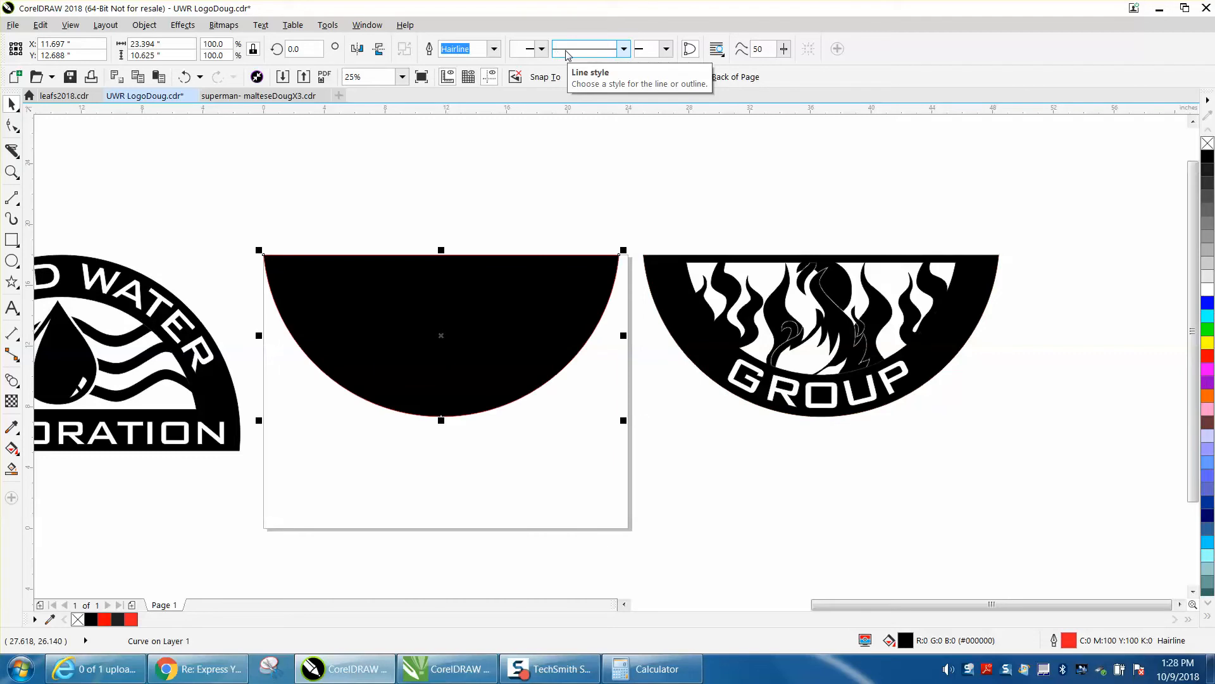
# Group the objects of the GROUP half and give its boundary shape no fill and a pure red (255, 0, 0) hairline outline
pyautogui.moveTo(636, 212); pyautogui.dragTo(1068, 454)
pyautogui.hotkey('ctrl', 'g')
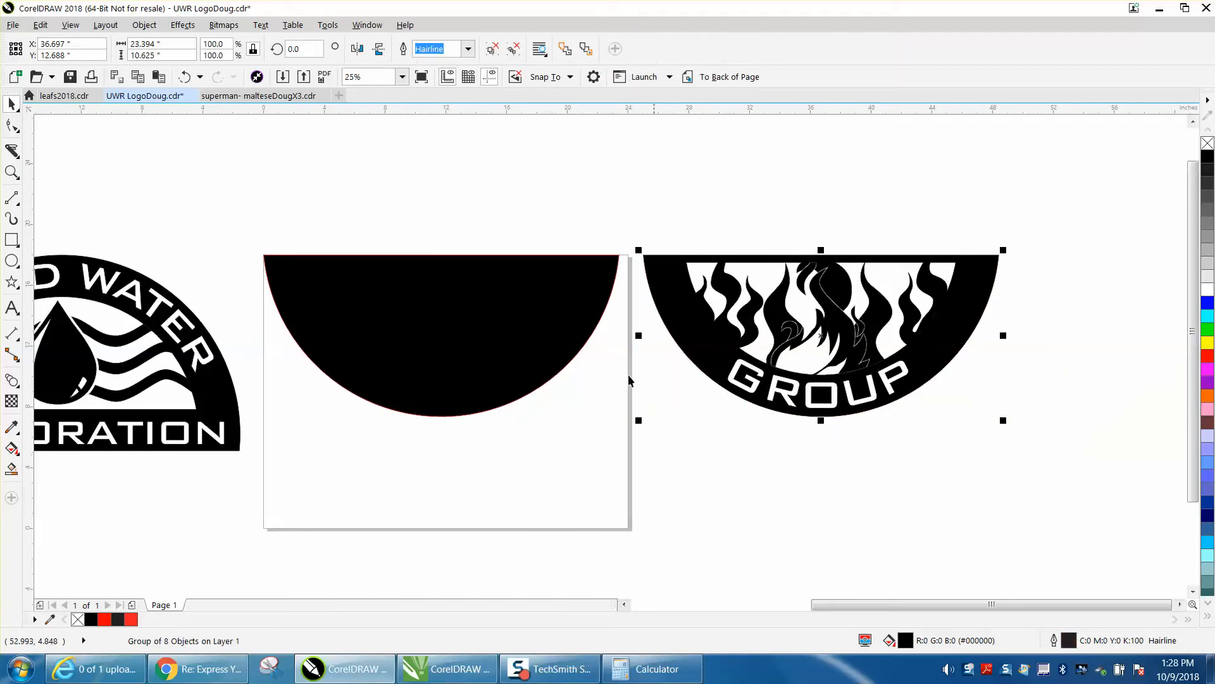
pyautogui.click(601, 309)
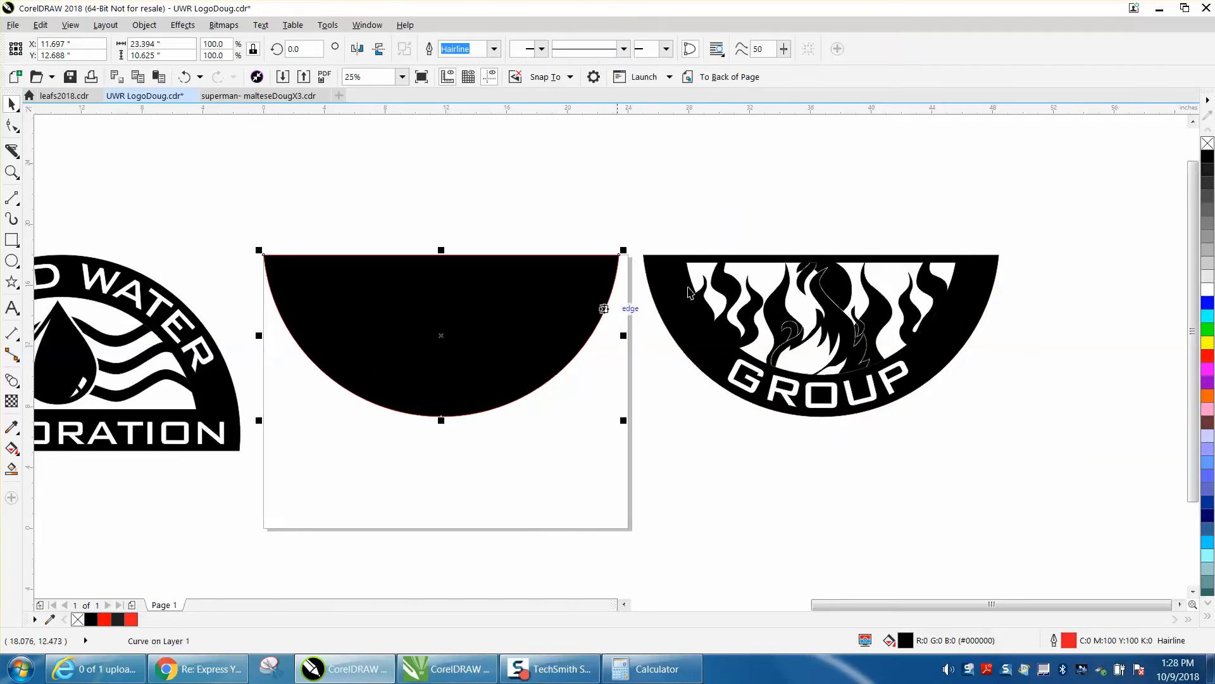
pyautogui.click(1208, 143)
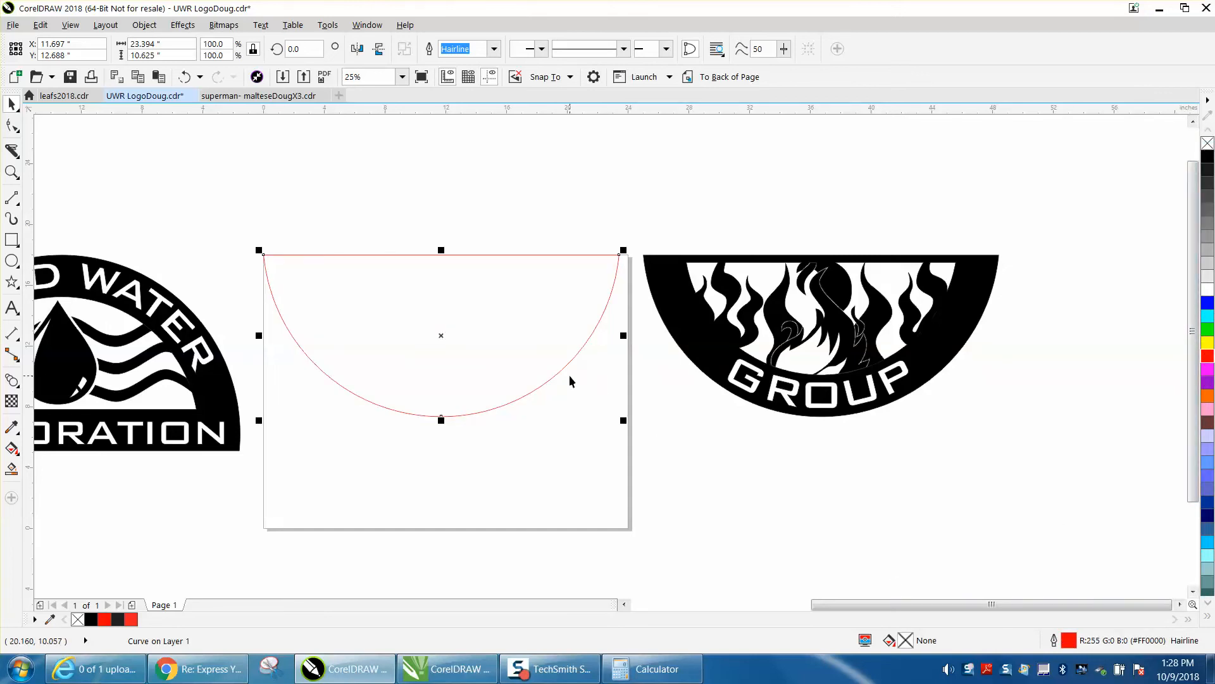
# Nudge the grouped GROUP artwork 25 inches left so it sits on the page with its boundary outline
pyautogui.hotkey('shift', 'Right')
pyautogui.moveTo(637, 212); pyautogui.dragTo(1070, 495)
pyautogui.hotkey('shift', 'Left')
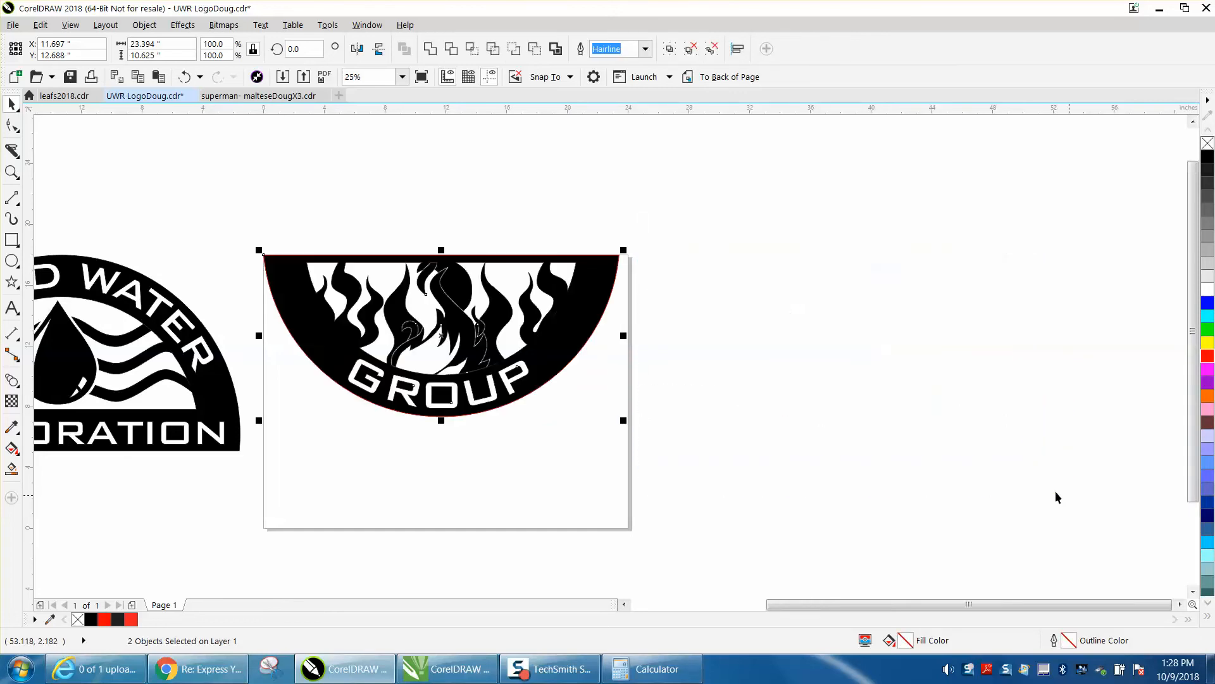
# Set the nudge distance to 0.125 inches and nudge the GROUP artwork with its outline once down and once right
pyautogui.click(11, 171)
pyautogui.moveTo(250, 235); pyautogui.dragTo(814, 495)
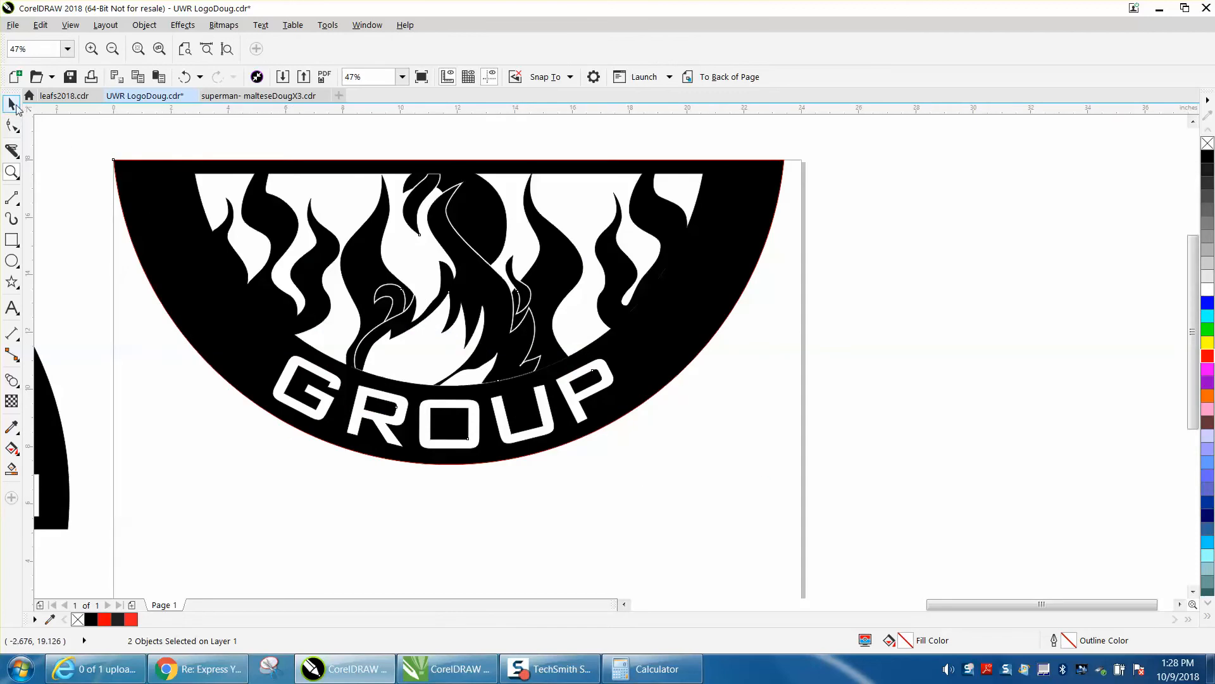
pyautogui.click(16, 106)
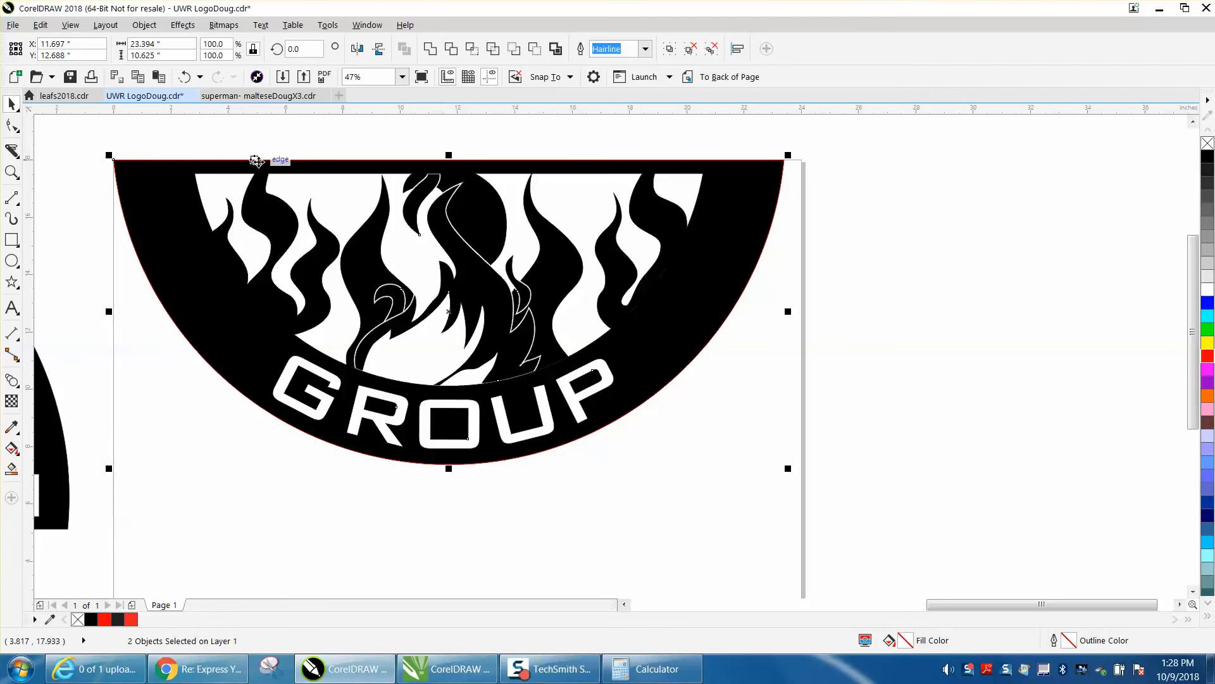
pyautogui.click(260, 133)
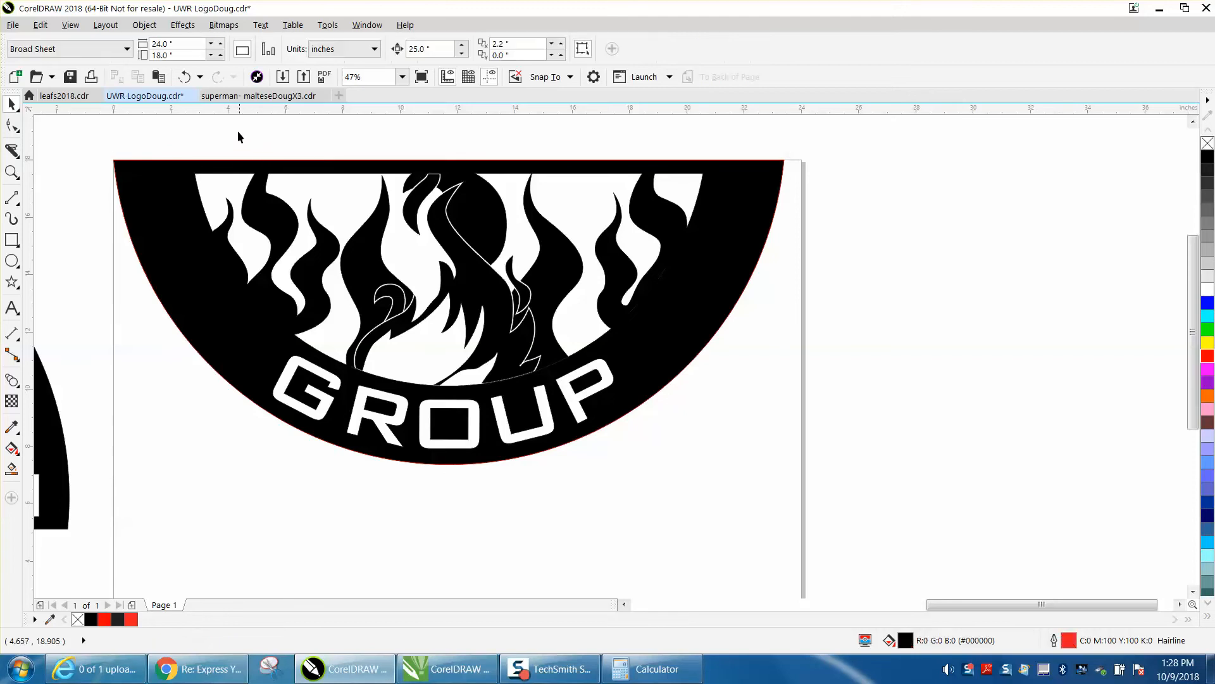
pyautogui.moveTo(428, 48); pyautogui.dragTo(378, 50)
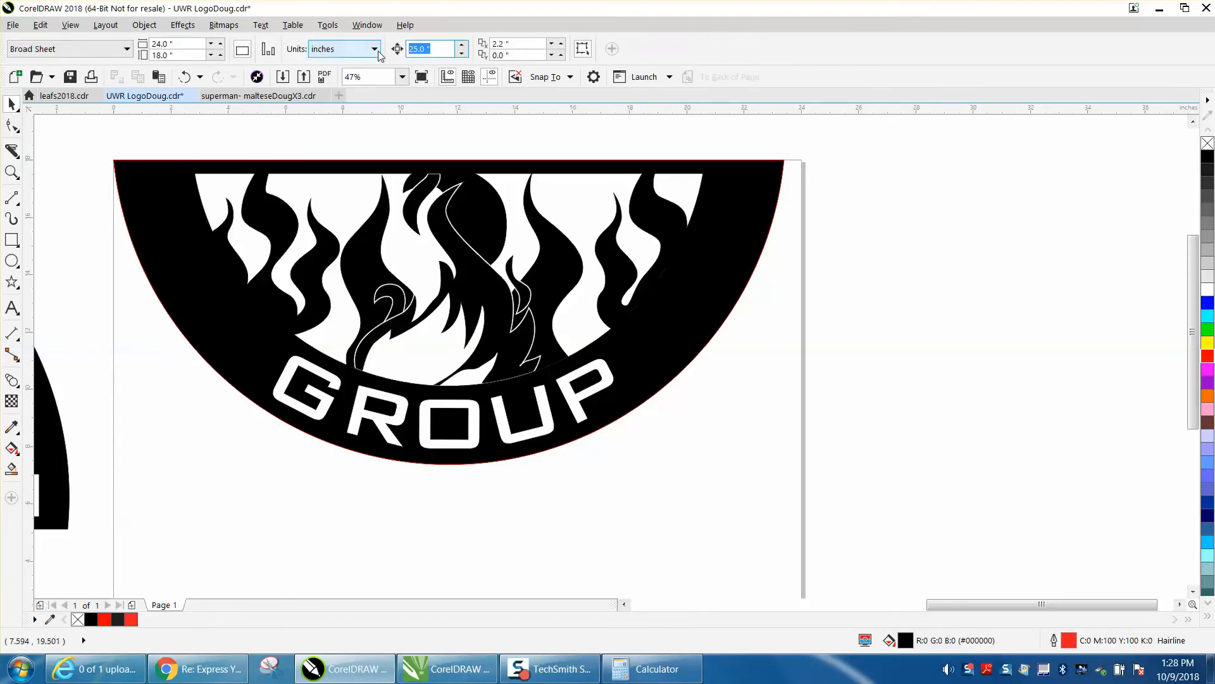
pyautogui.write('.125')
pyautogui.press('Return')
pyautogui.moveTo(88, 153); pyautogui.dragTo(899, 512)
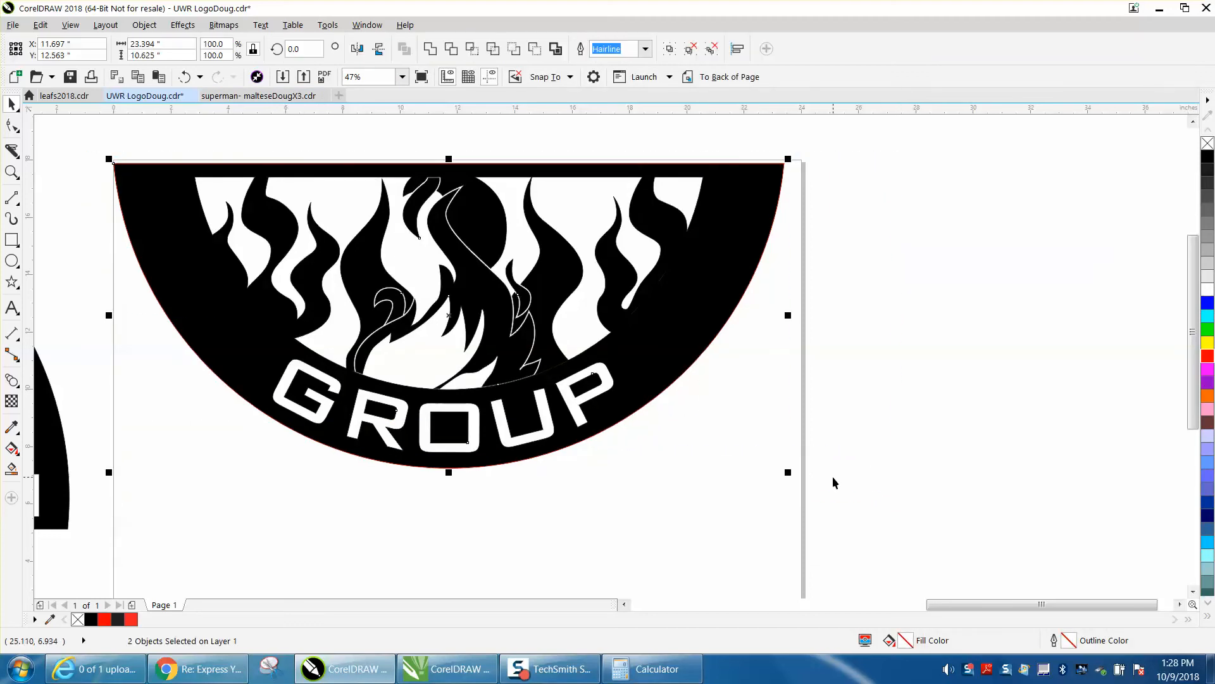
pyautogui.press('Right')
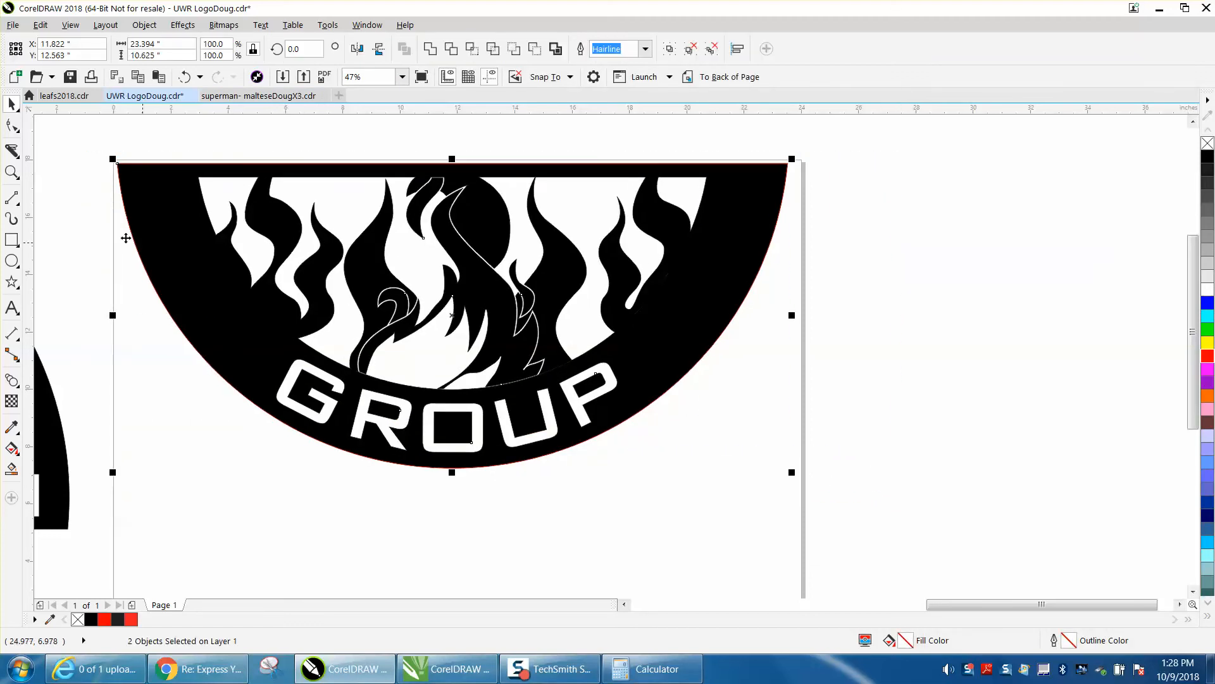
# Set the nudge distance to 25 inches and nudge the red GROUP boundary outline right, off the page
pyautogui.click(82, 207)
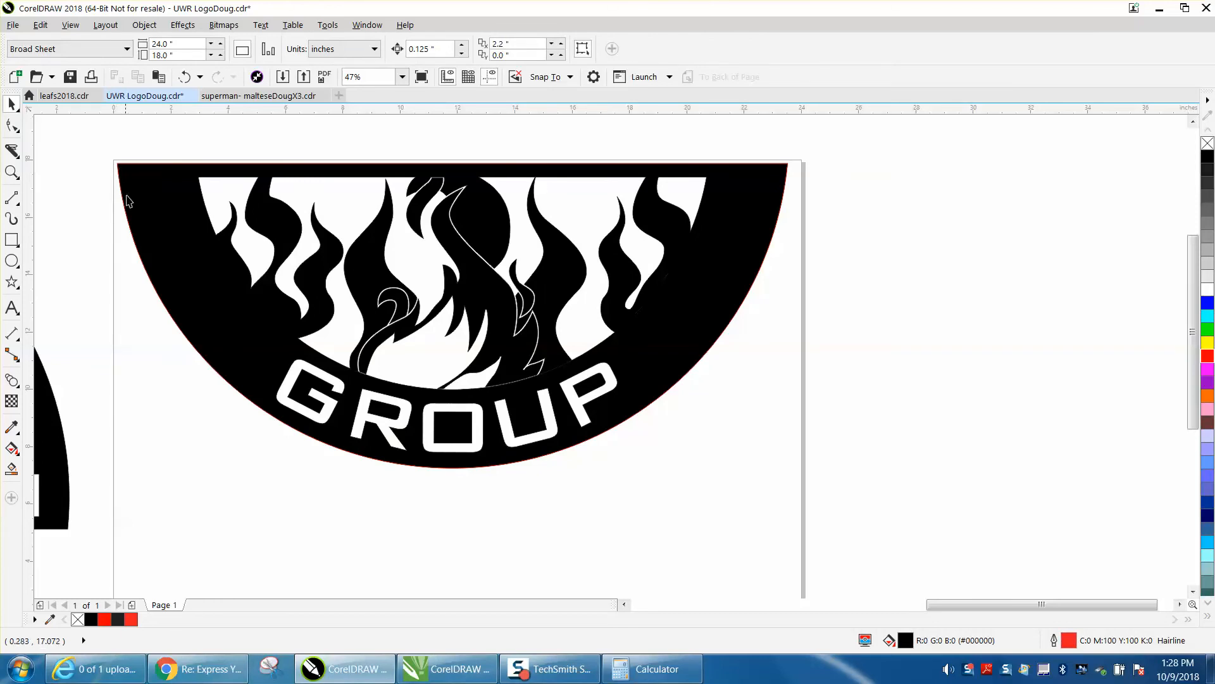
pyautogui.click(147, 207)
pyautogui.press('Right')
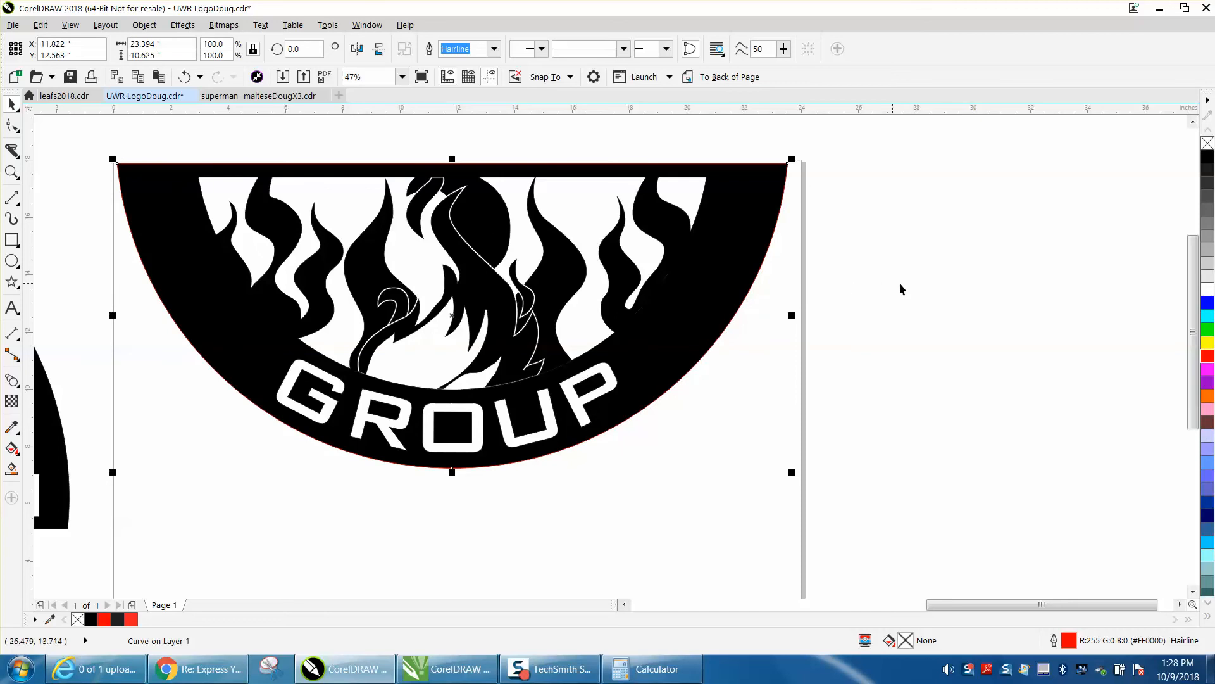
pyautogui.click(900, 287)
pyautogui.click(430, 49)
pyautogui.write('25.0 "')
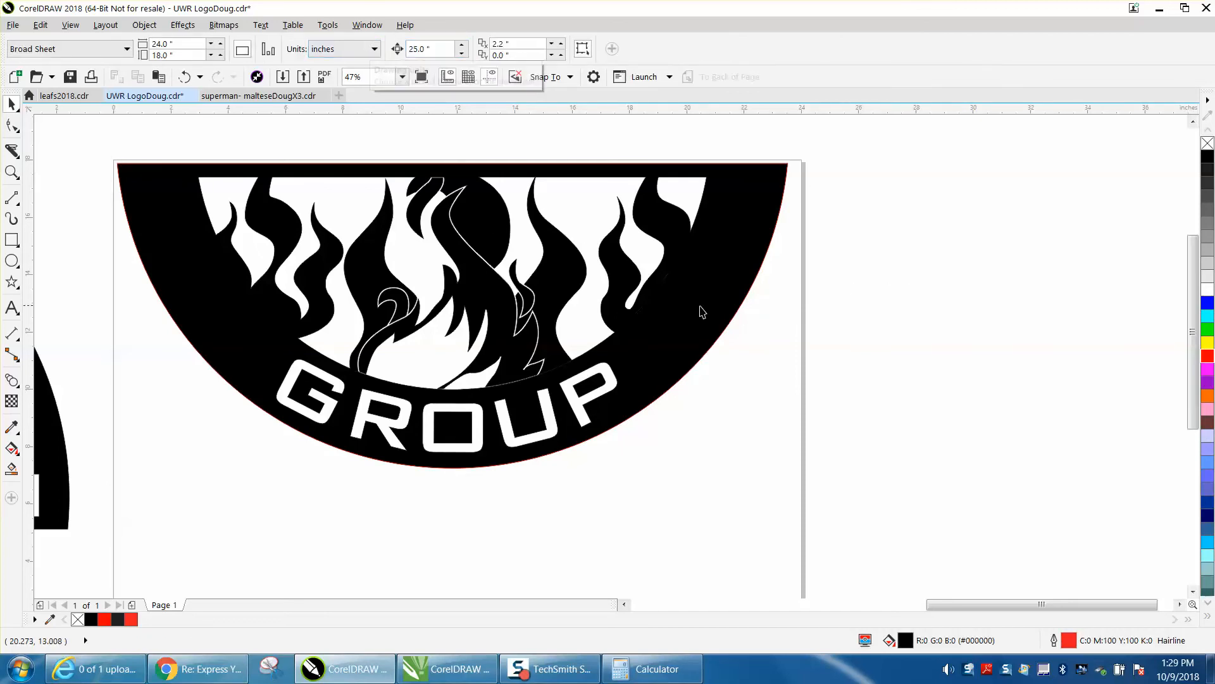
pyautogui.click(701, 308)
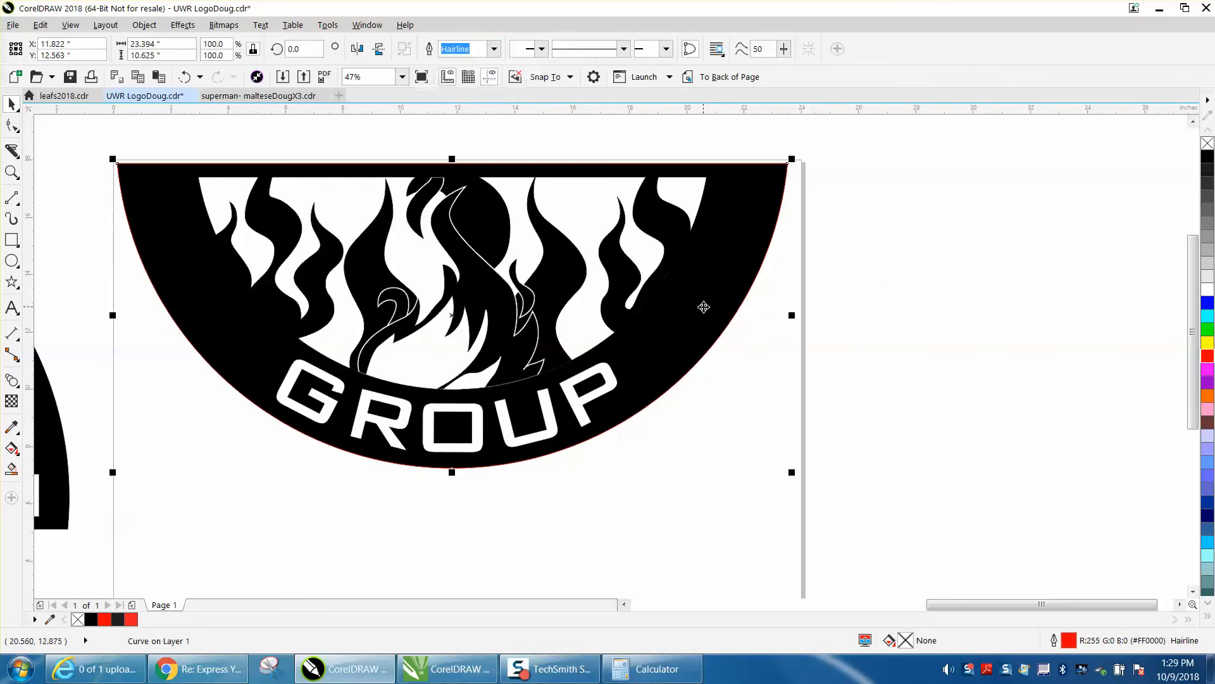
pyautogui.press('Right')
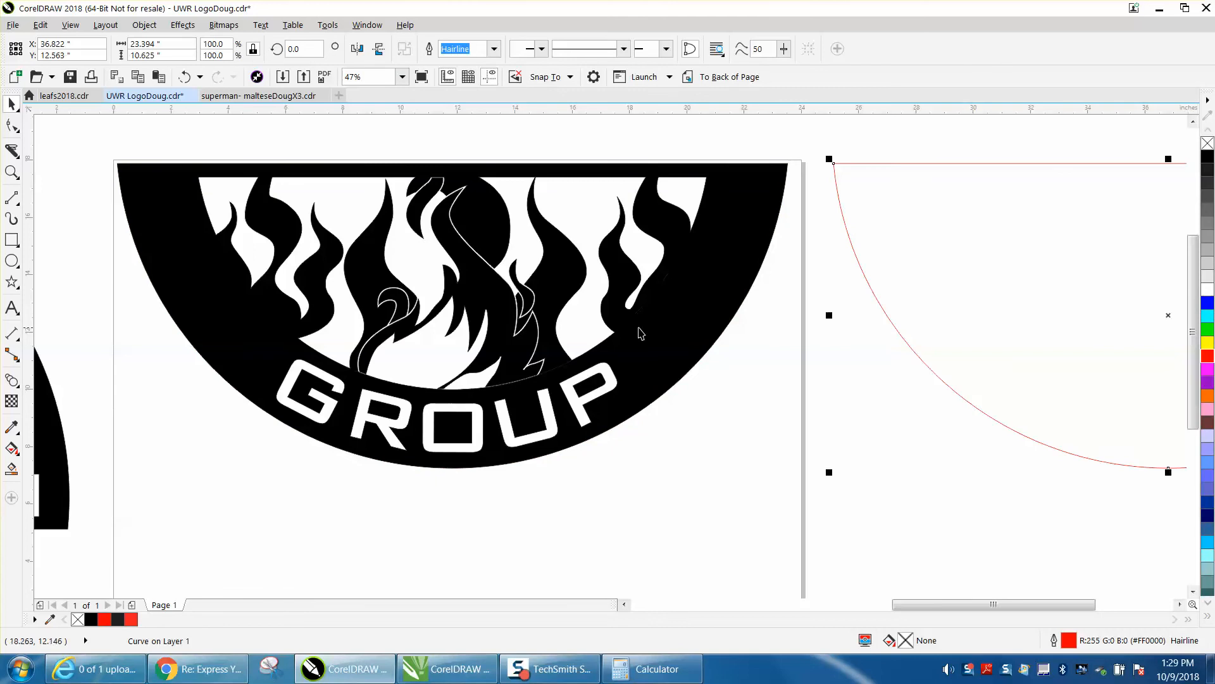
# Nudge the GROUP artwork up 25 inches off the page and return its red outline 25 inches left onto the page
pyautogui.scroll(-2, 711, 341)
pyautogui.click(711, 340)
pyautogui.press('Up')
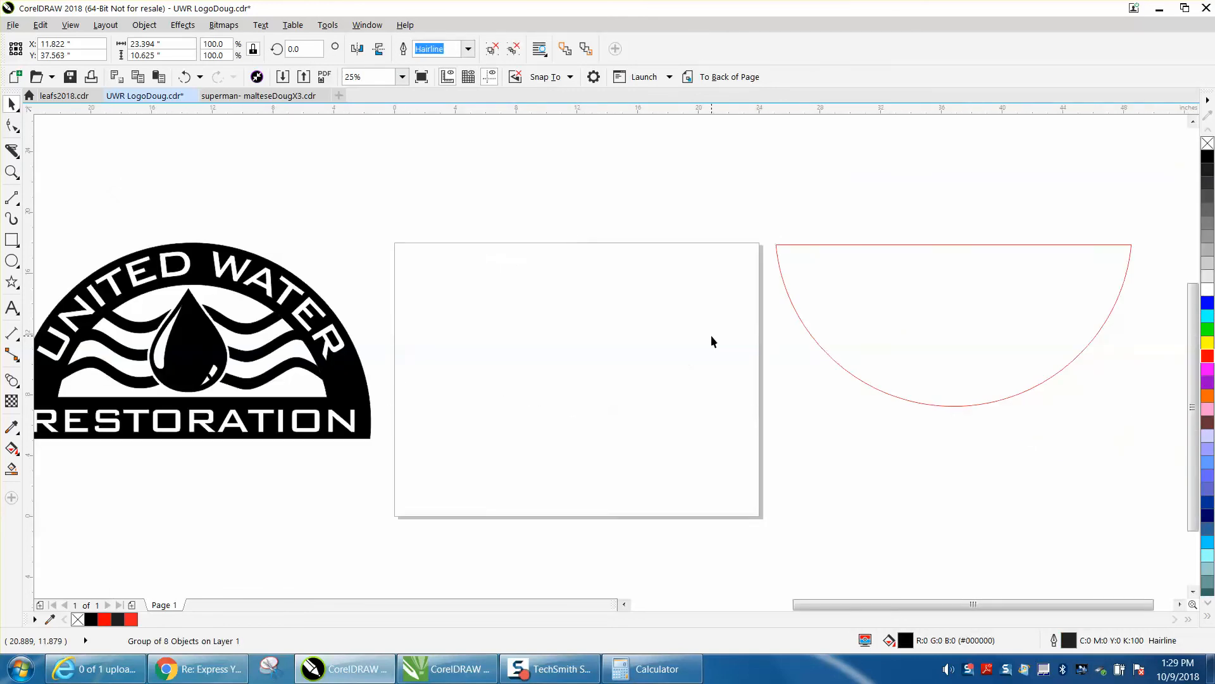
pyautogui.click(818, 342)
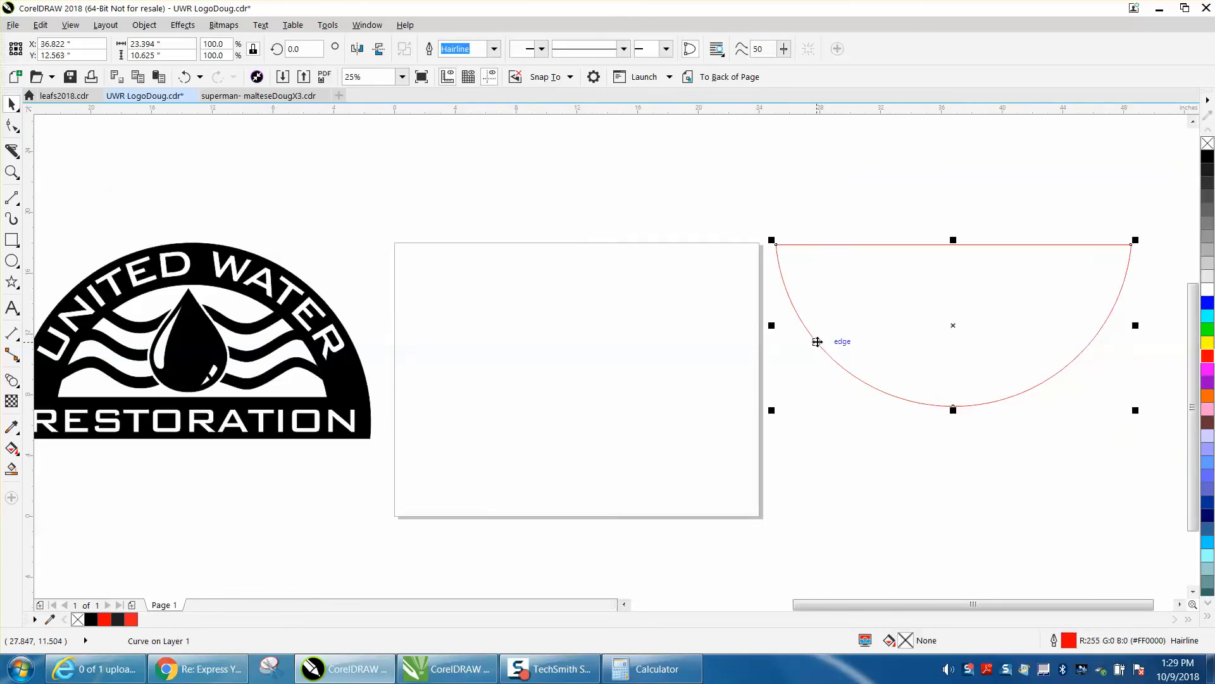
pyautogui.press('Left')
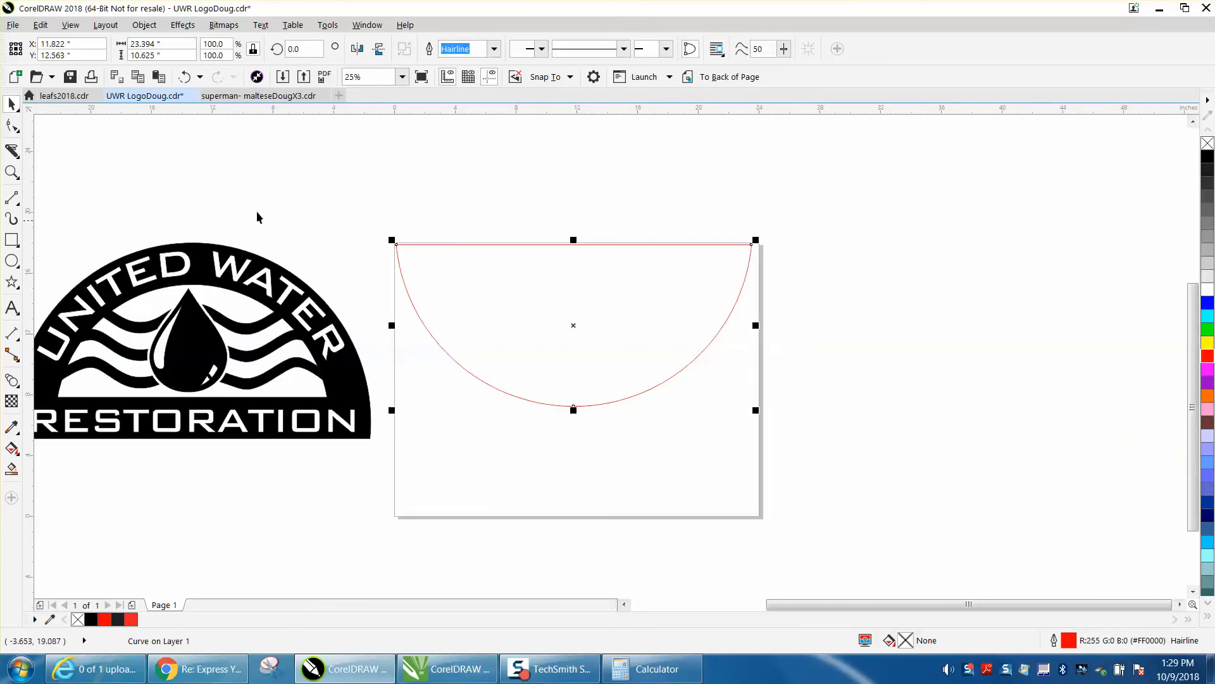
# Check the red outline alone on the page, and nudge it up 25 inches onto the GROUP artwork
pyautogui.click(12, 172)
pyautogui.moveTo(370, 232); pyautogui.dragTo(915, 453)
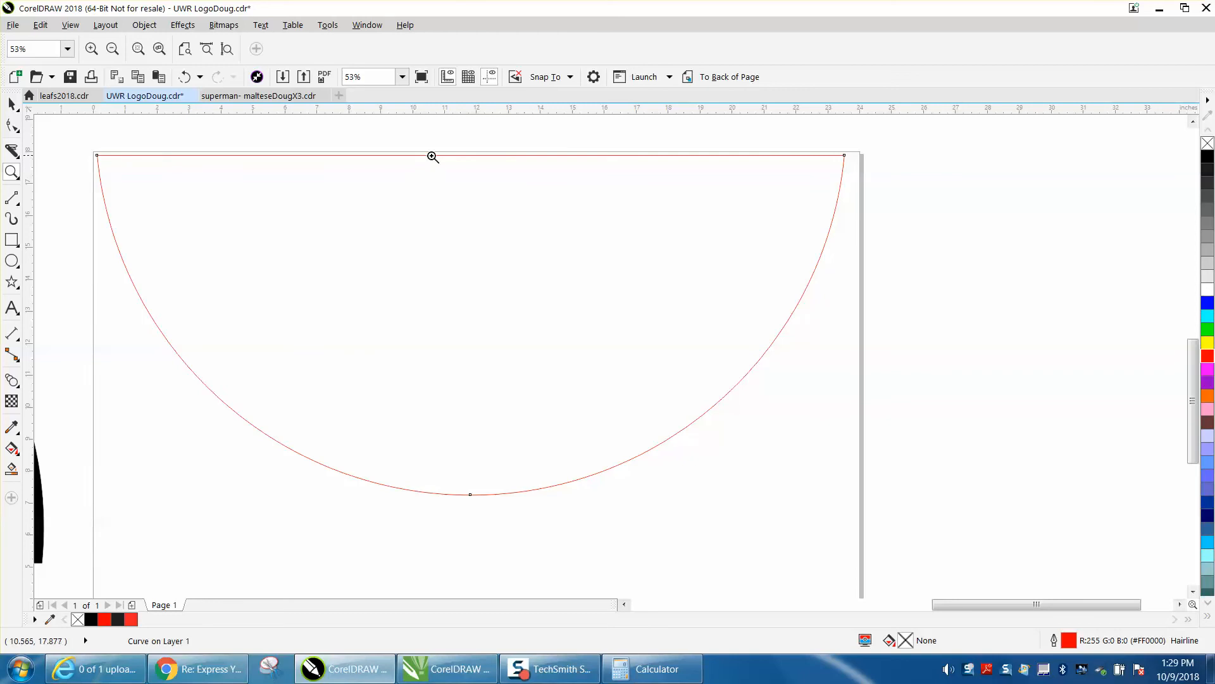
pyautogui.scroll(-4, 432, 150)
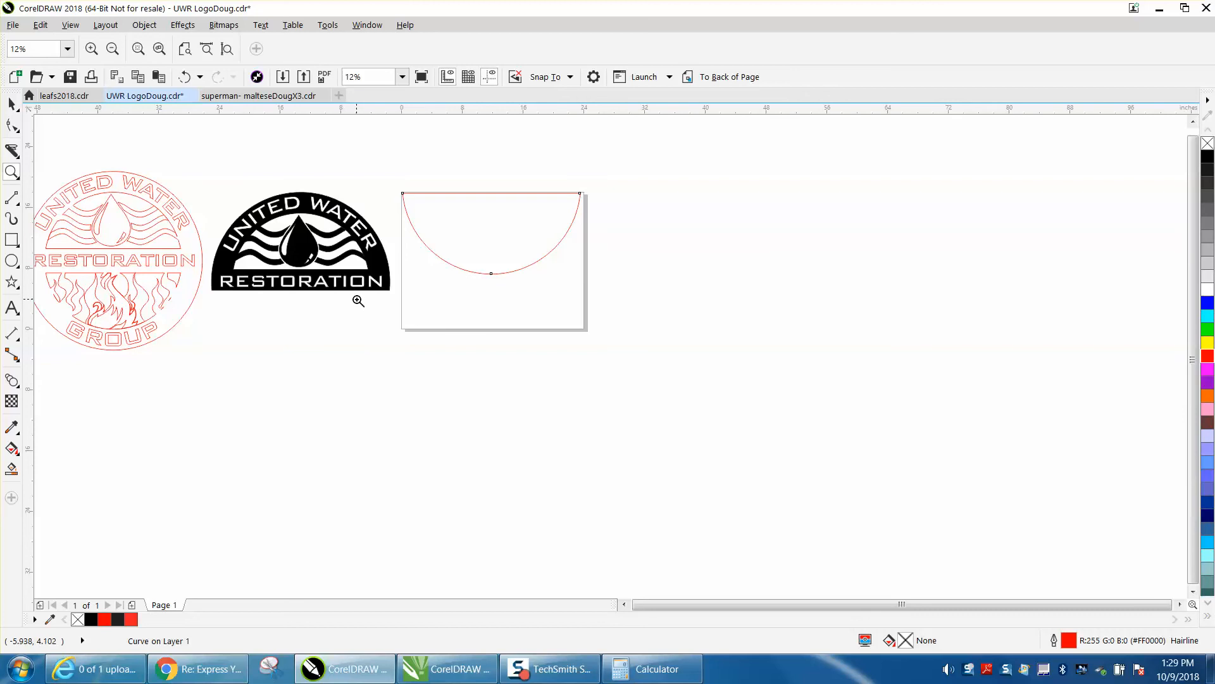
pyautogui.moveTo(397, 185); pyautogui.dragTo(656, 293)
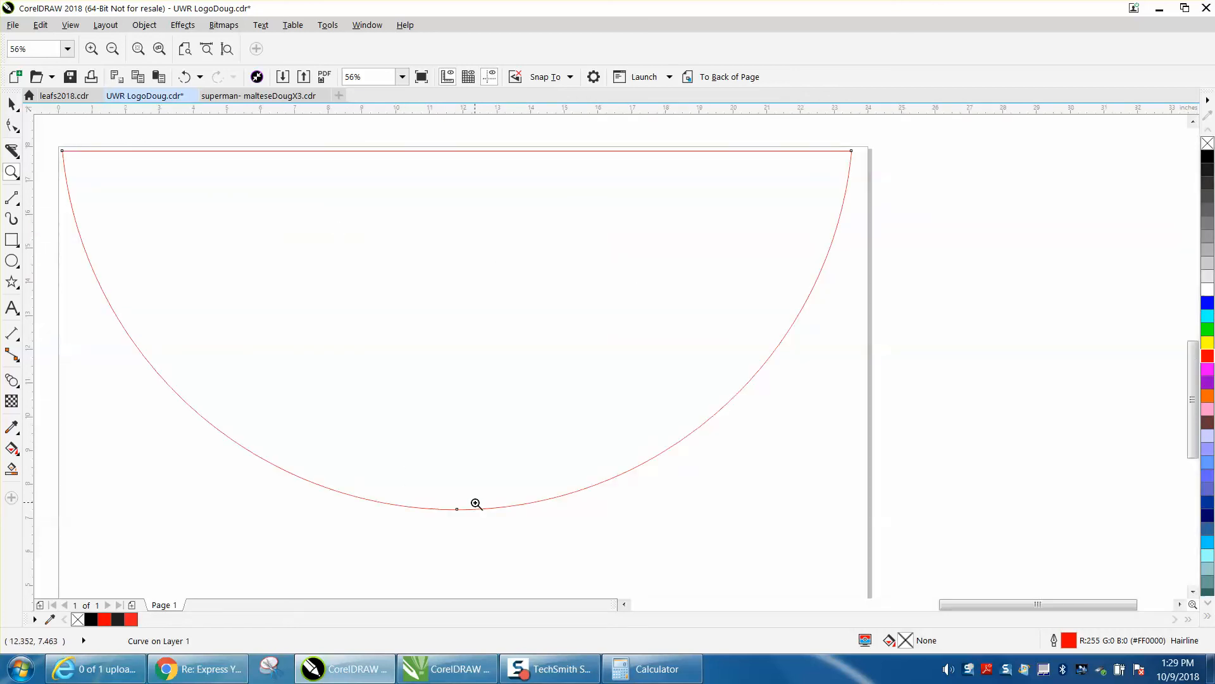
pyautogui.scroll(-2, 556, 488)
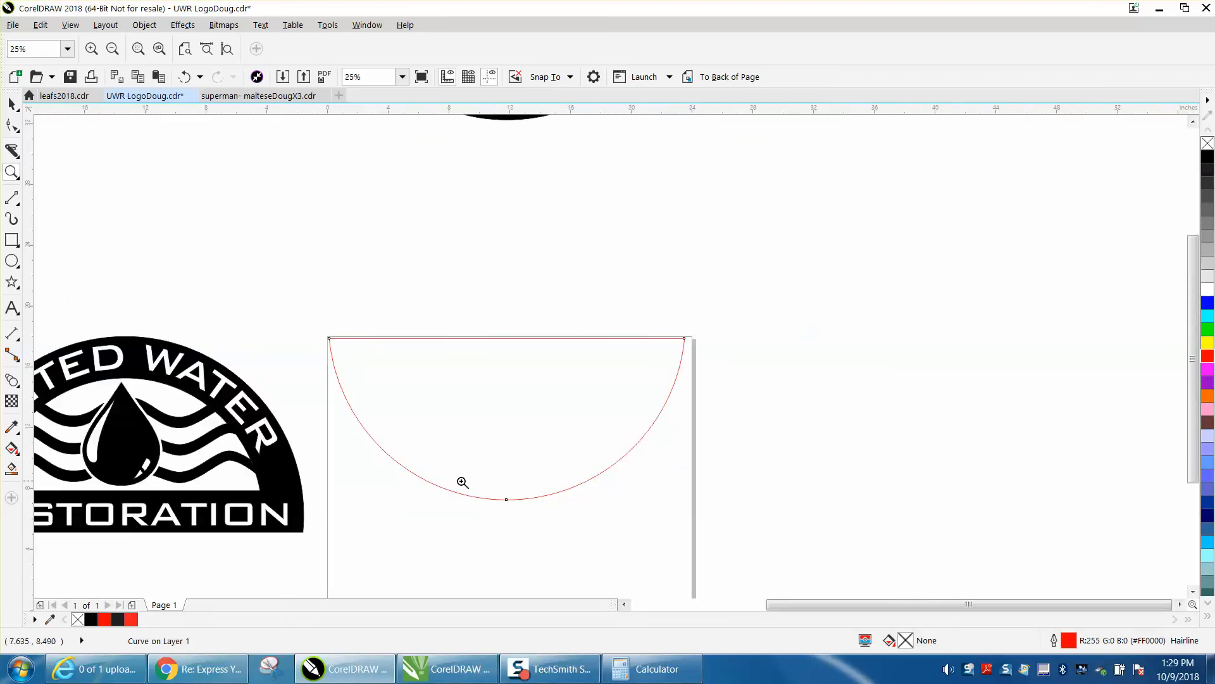
pyautogui.scroll(-1, 529, 484)
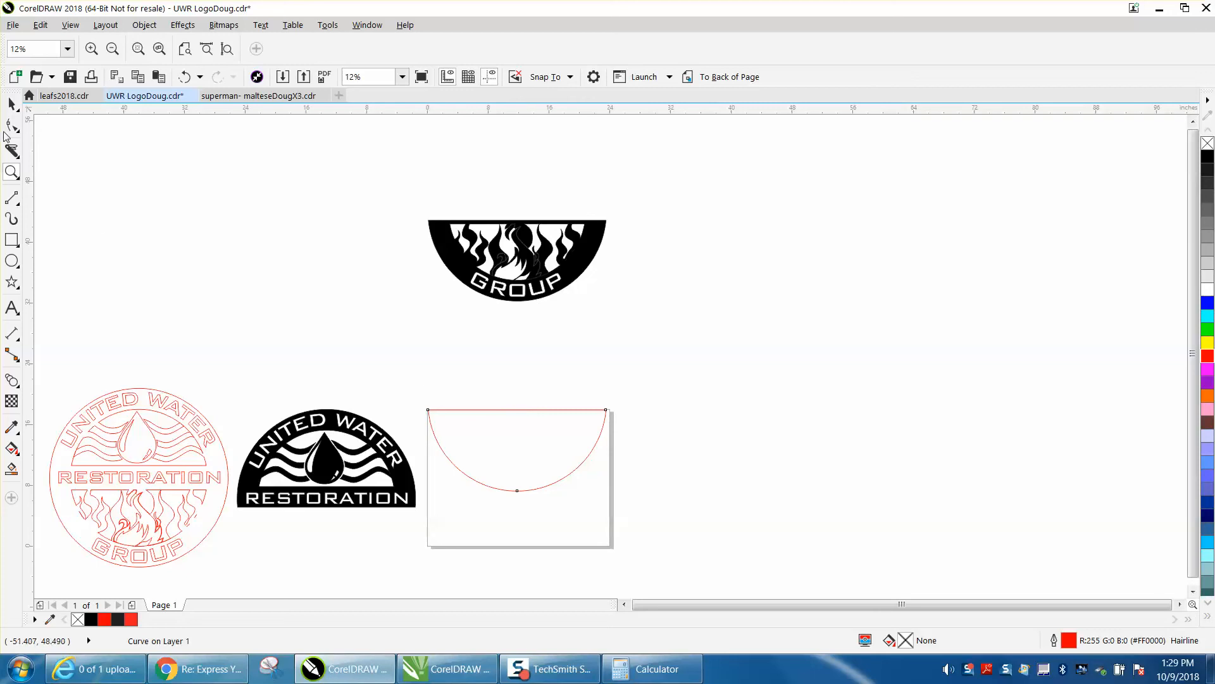
pyautogui.click(12, 105)
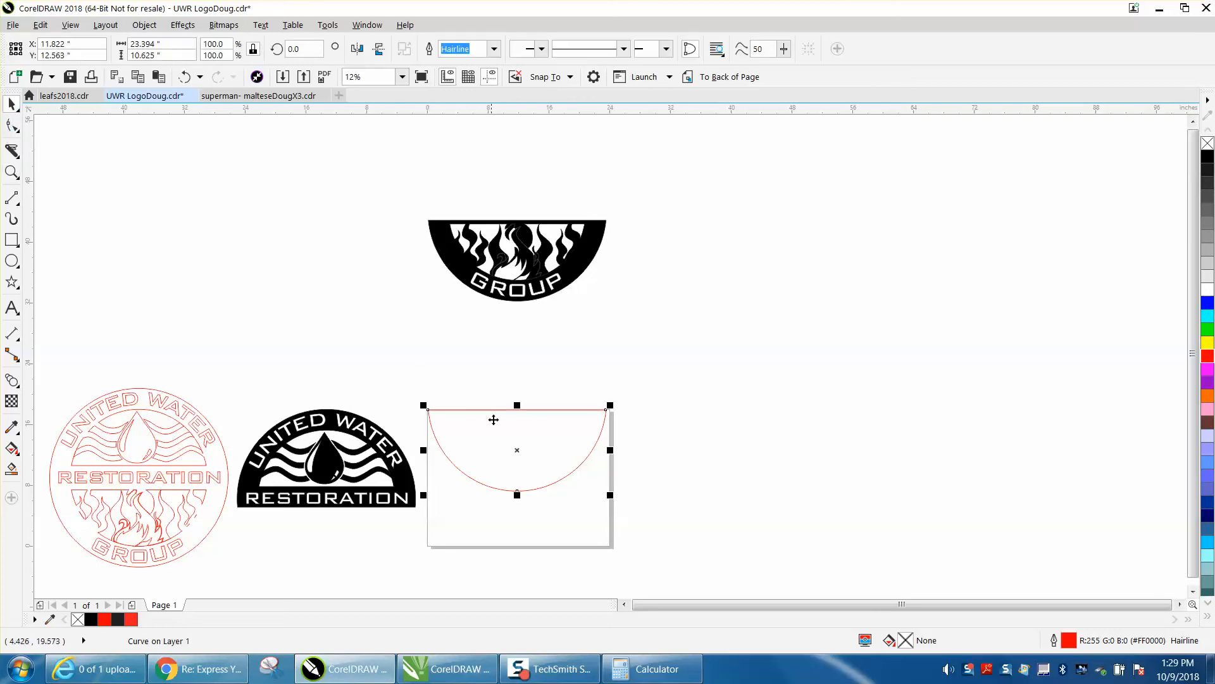
pyautogui.hotkey('shift', 'Up')
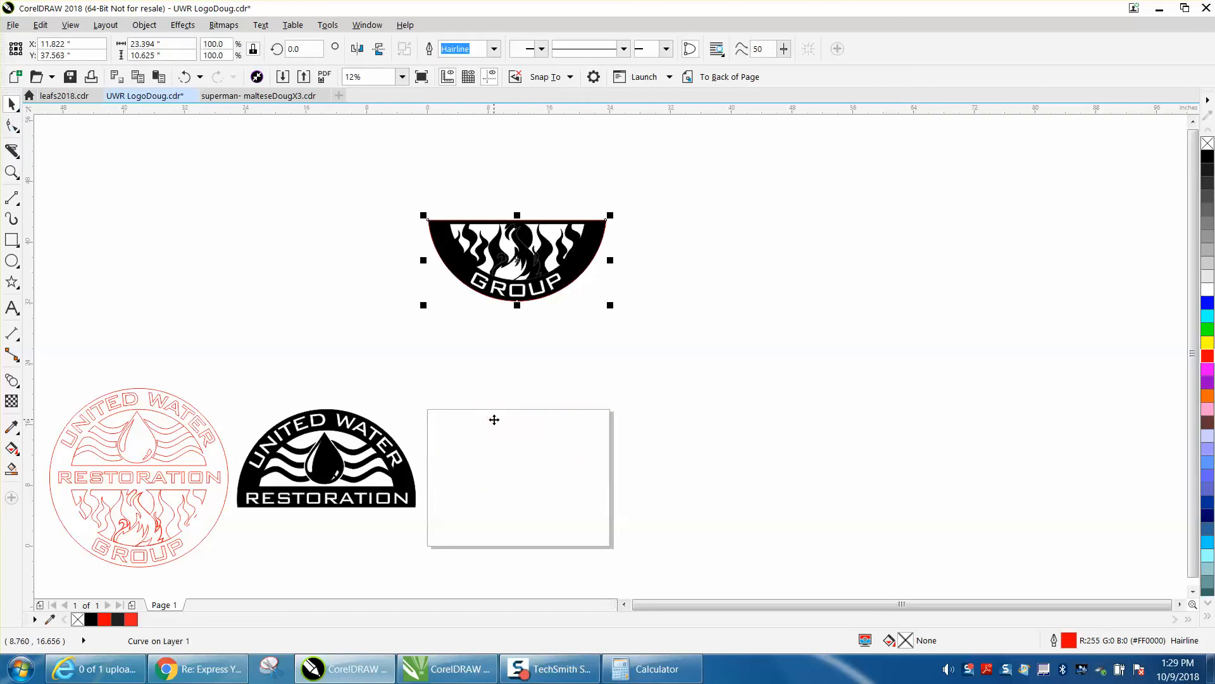
# Nudge the United Water Restoration half 25 inches right onto the page without inserting a new page
pyautogui.click(363, 494)
pyautogui.hotkey('shift', 'Right')
pyautogui.press('pagedown')
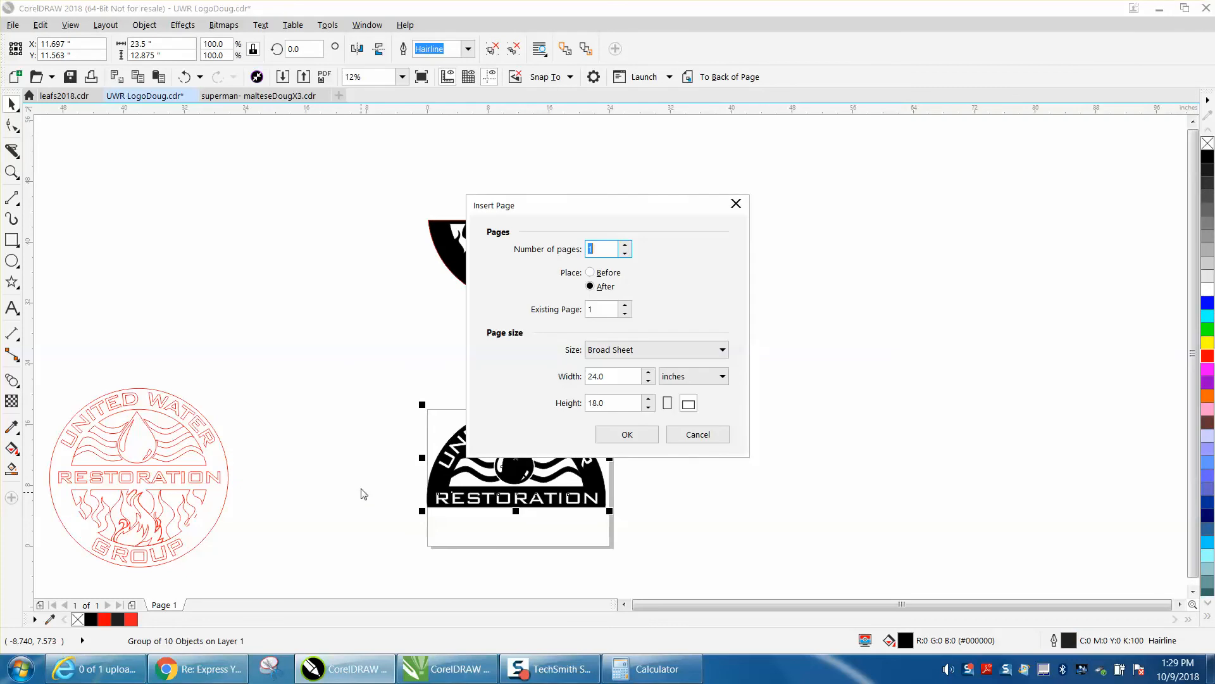
pyautogui.click(697, 435)
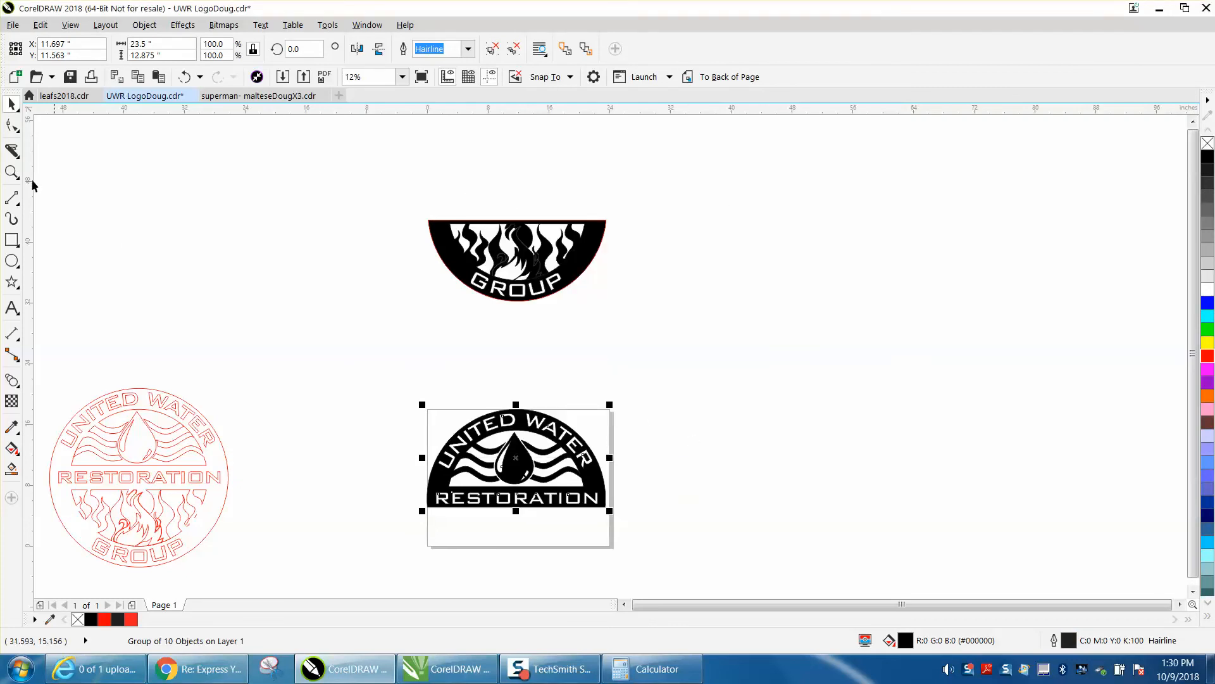
# Ungroup the United Water Restoration half, create a boundary around its objects, and nudge the boundary 25 inches right
pyautogui.click(144, 25)
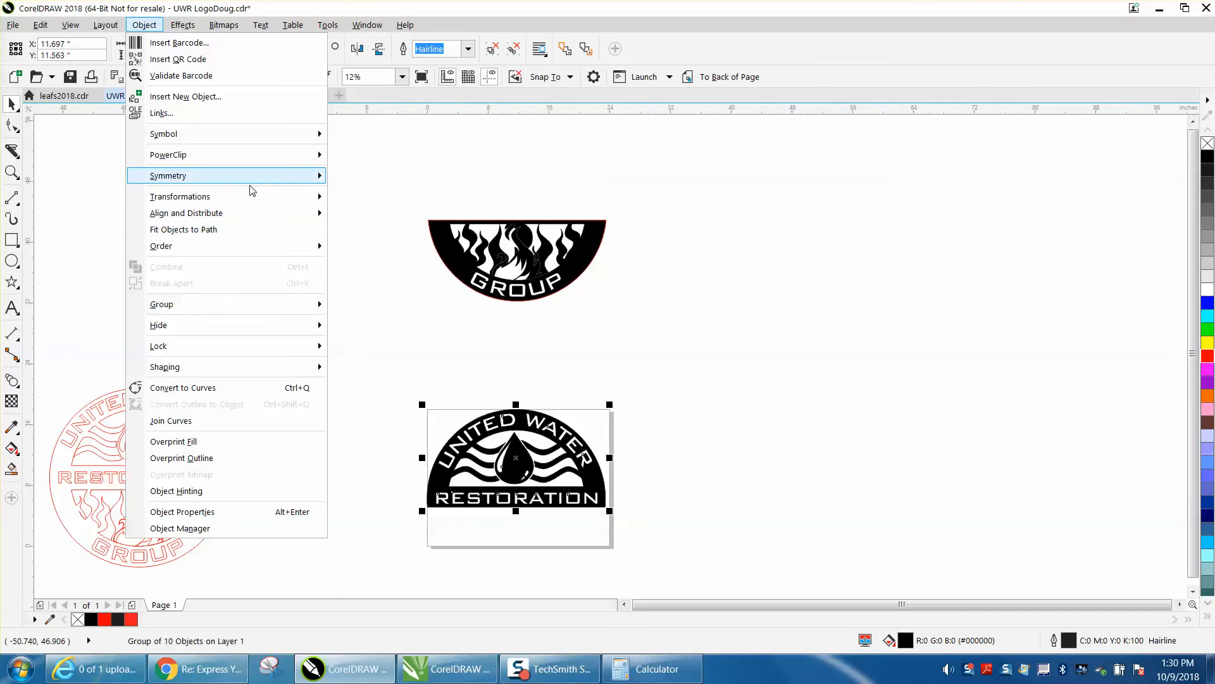
pyautogui.moveTo(226, 307)
pyautogui.click(380, 322)
pyautogui.moveTo(377, 375); pyautogui.dragTo(705, 557)
pyautogui.click(556, 49)
pyautogui.press('Right')
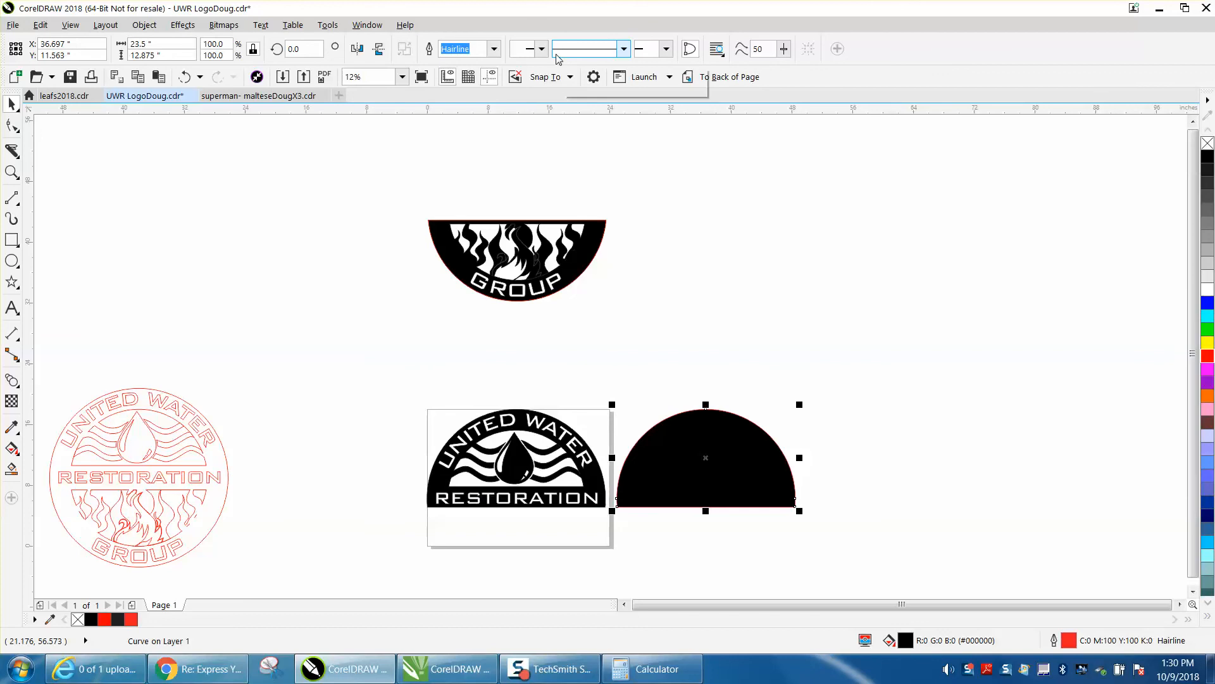
# Give the upper half's boundary no fill and a pure red outline, and nudge it 25 inches left over the artwork
pyautogui.click(1208, 145)
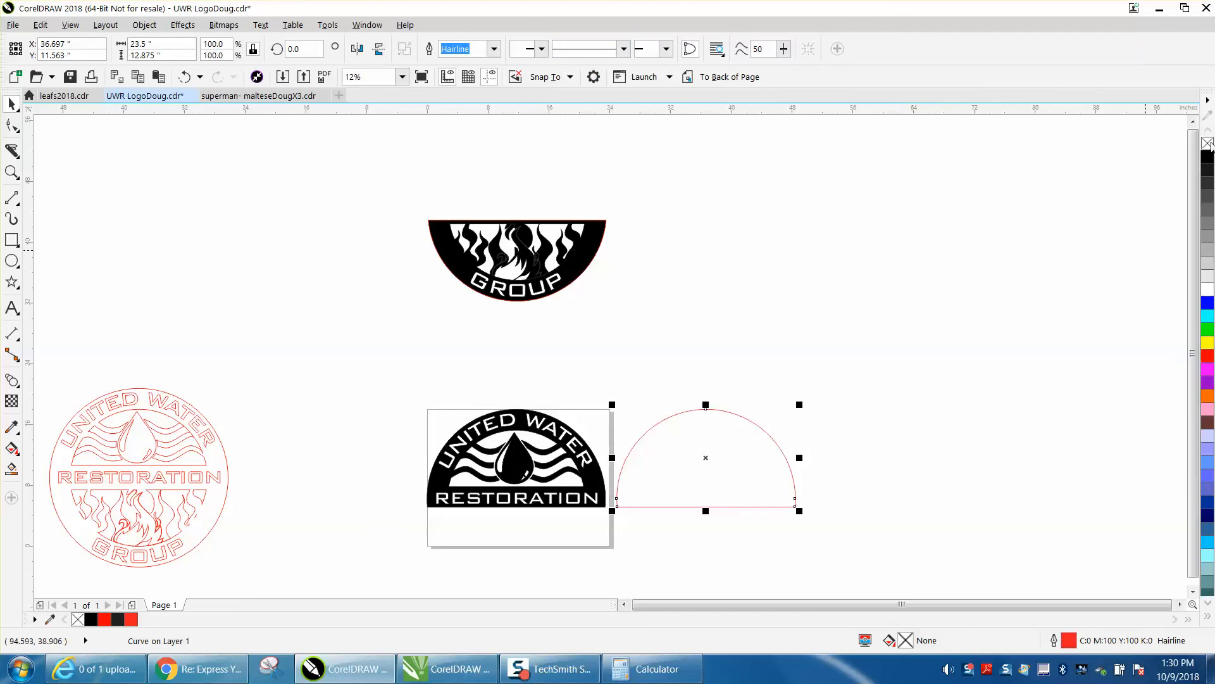
pyautogui.rightClick(1210, 360)
pyautogui.press('Left')
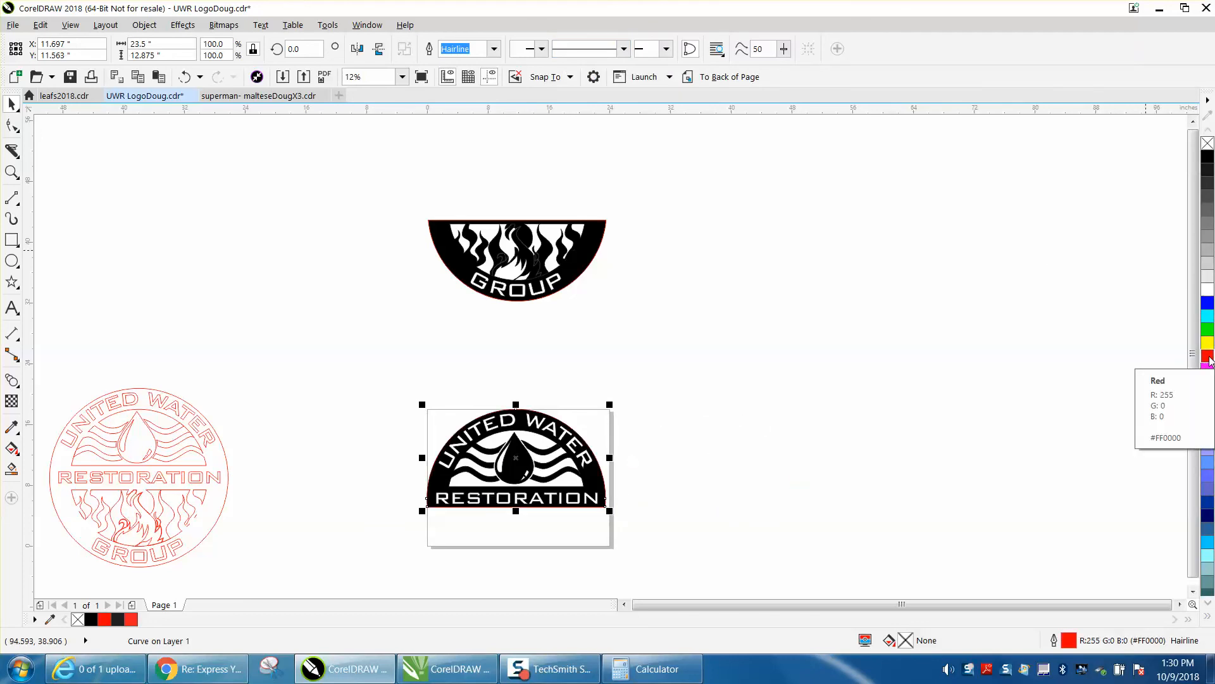
# Set the nudge distance to 0.125 inches and nudge the upper logo half with its outline once down and once right
pyautogui.click(11, 171)
pyautogui.moveTo(353, 351); pyautogui.dragTo(719, 548)
pyautogui.click(12, 103)
pyautogui.click(59, 118)
pyautogui.tripleClick(427, 49)
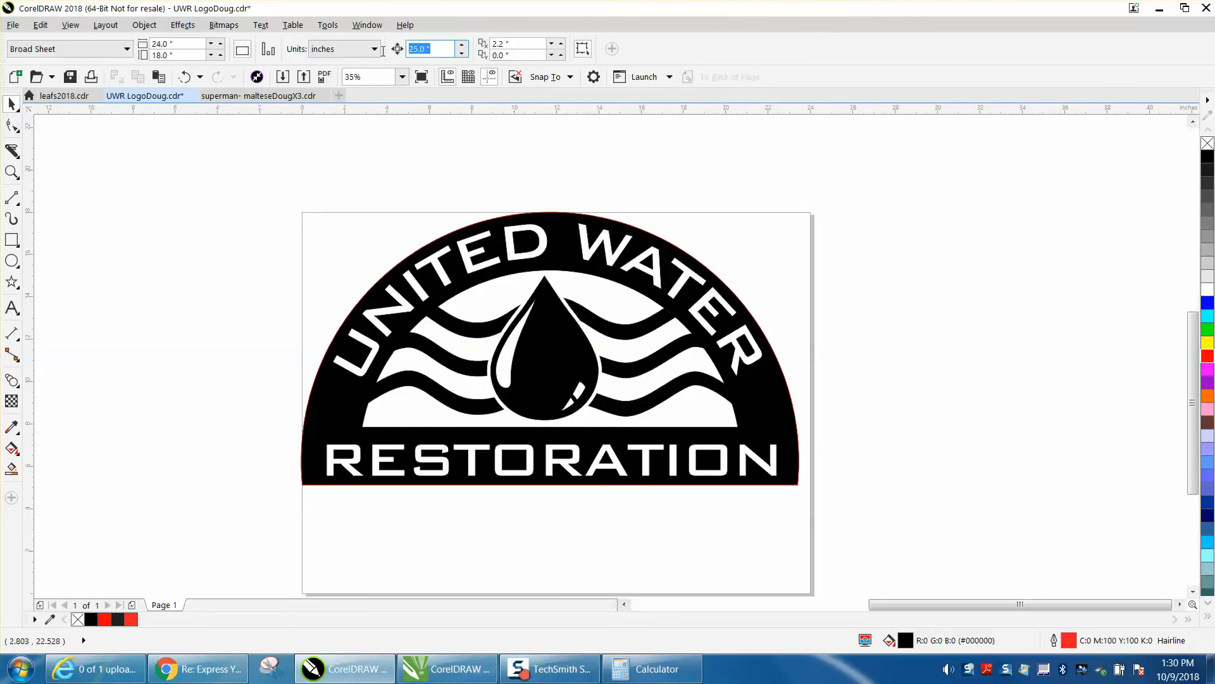
pyautogui.write('.125')
pyautogui.press('Return')
pyautogui.moveTo(285, 184); pyautogui.dragTo(836, 548)
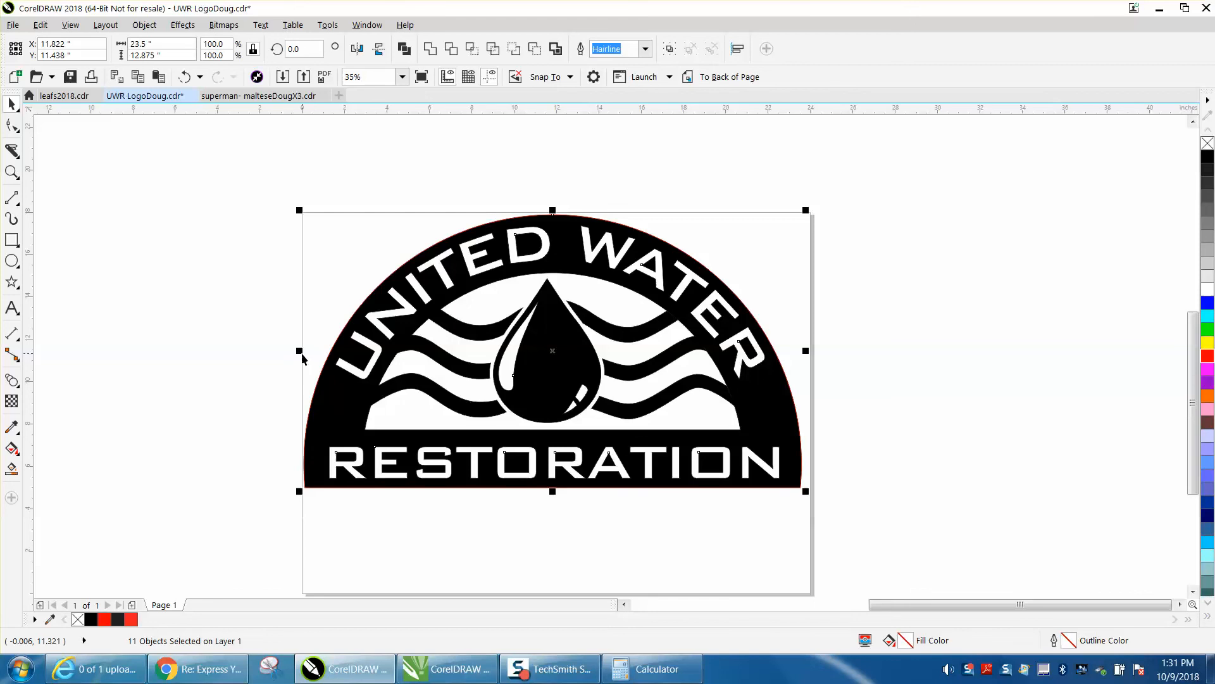
# Set the nudge distance to 25 inches and nudge only the red outline right, clear of the artwork
pyautogui.press('Left')
pyautogui.press('Right')
pyautogui.click(418, 163)
pyautogui.click(423, 49)
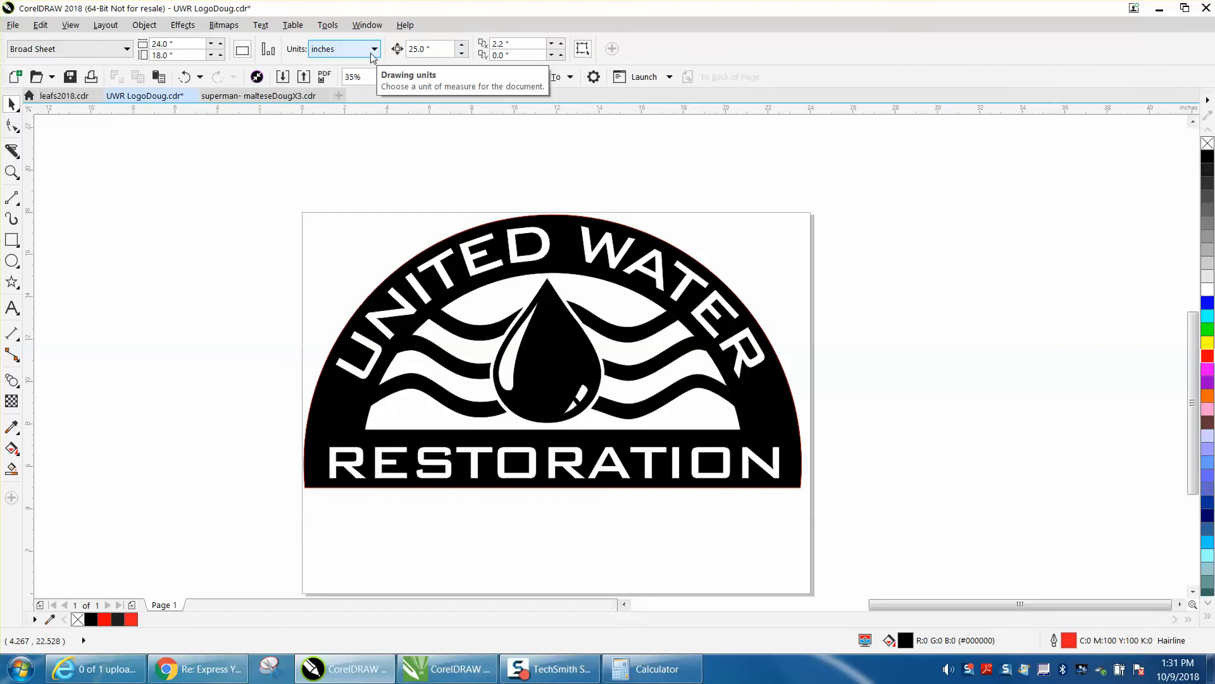
pyautogui.click(766, 417)
pyautogui.press('Right')
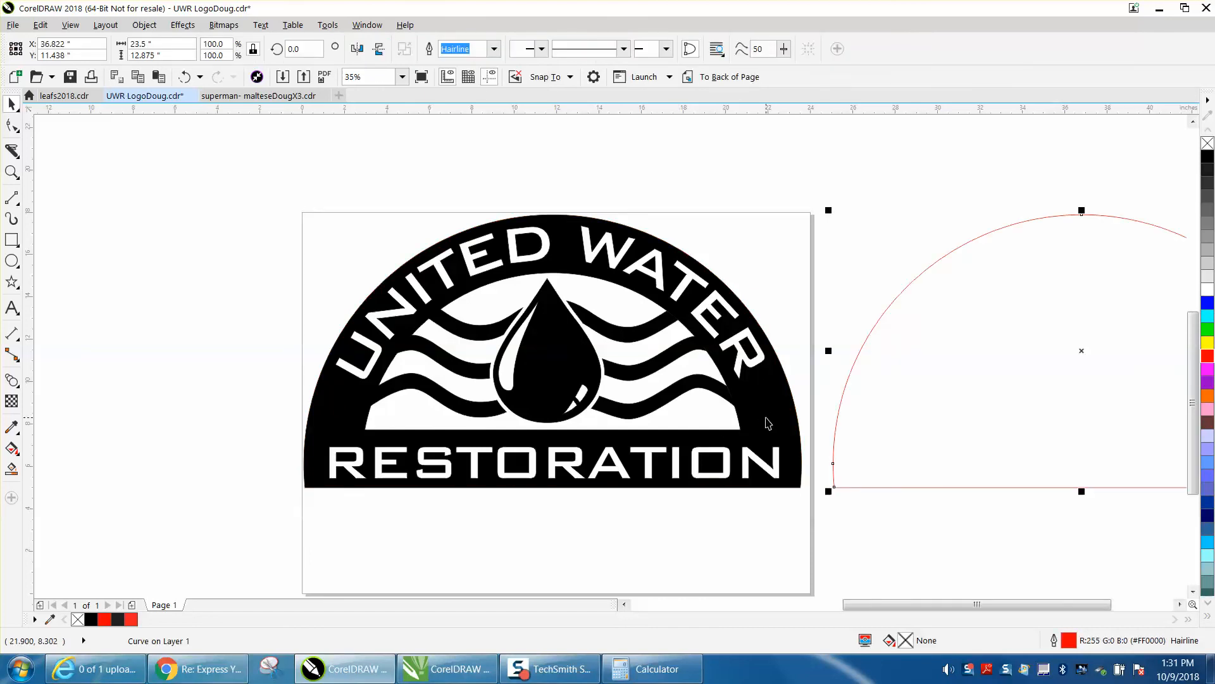
pyautogui.moveTo(879, 603); pyautogui.dragTo(962, 600)
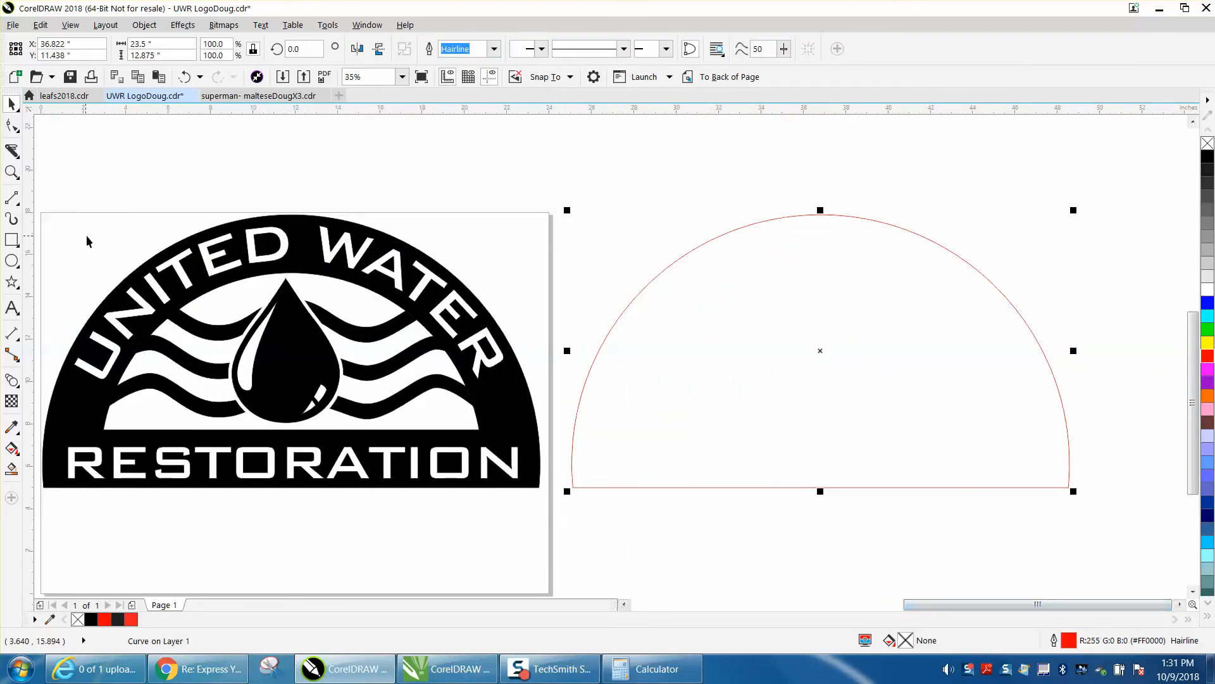
pyautogui.click(192, 146)
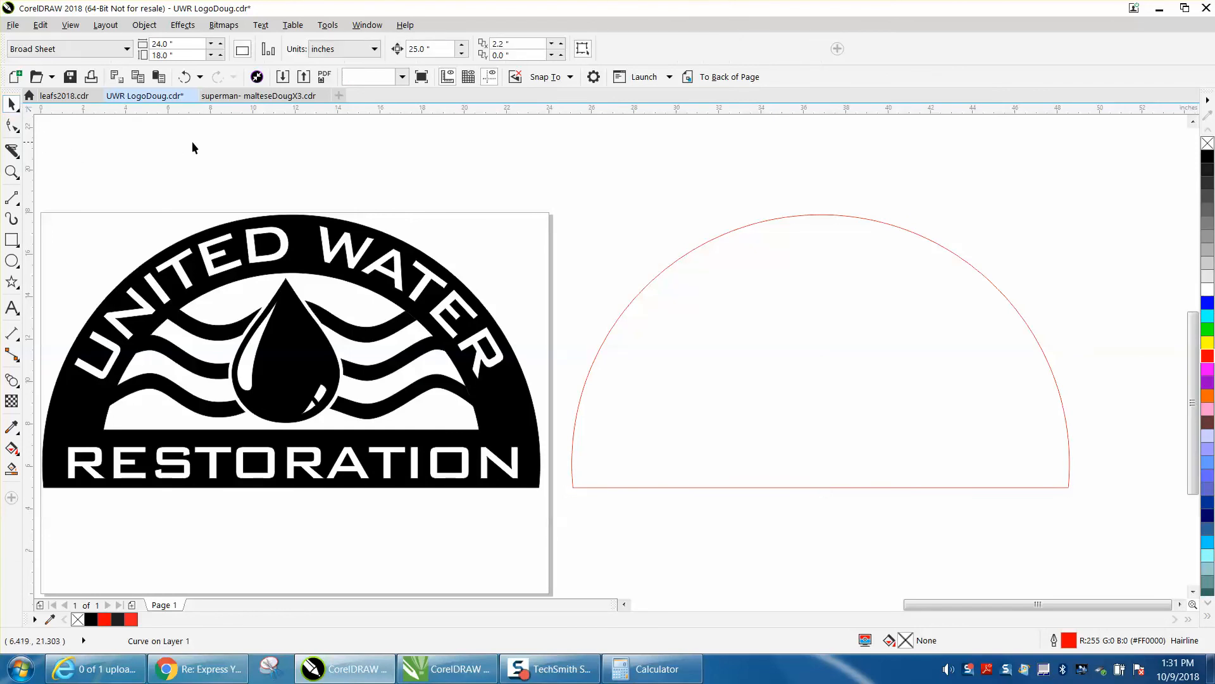
# Set the nudge distance to 0.125 inches and nudge the red outline's two bottom corner nodes down once
pyautogui.moveTo(438, 49); pyautogui.dragTo(386, 51)
pyautogui.write('.125')
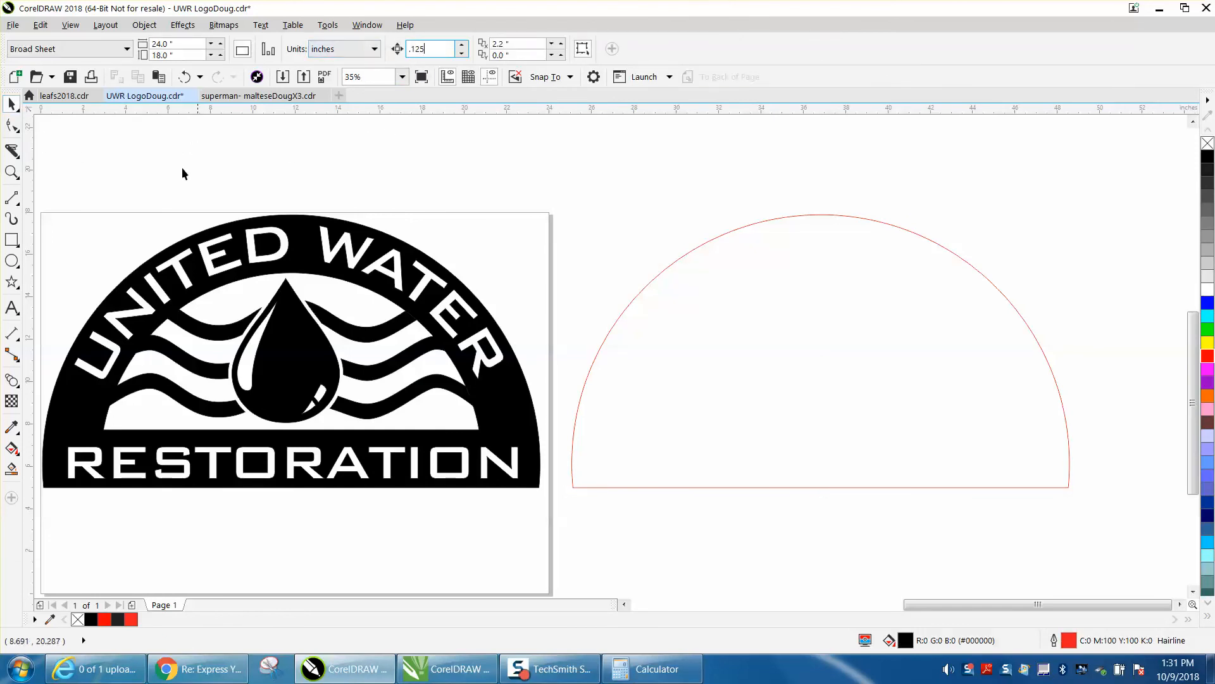
pyautogui.click(12, 124)
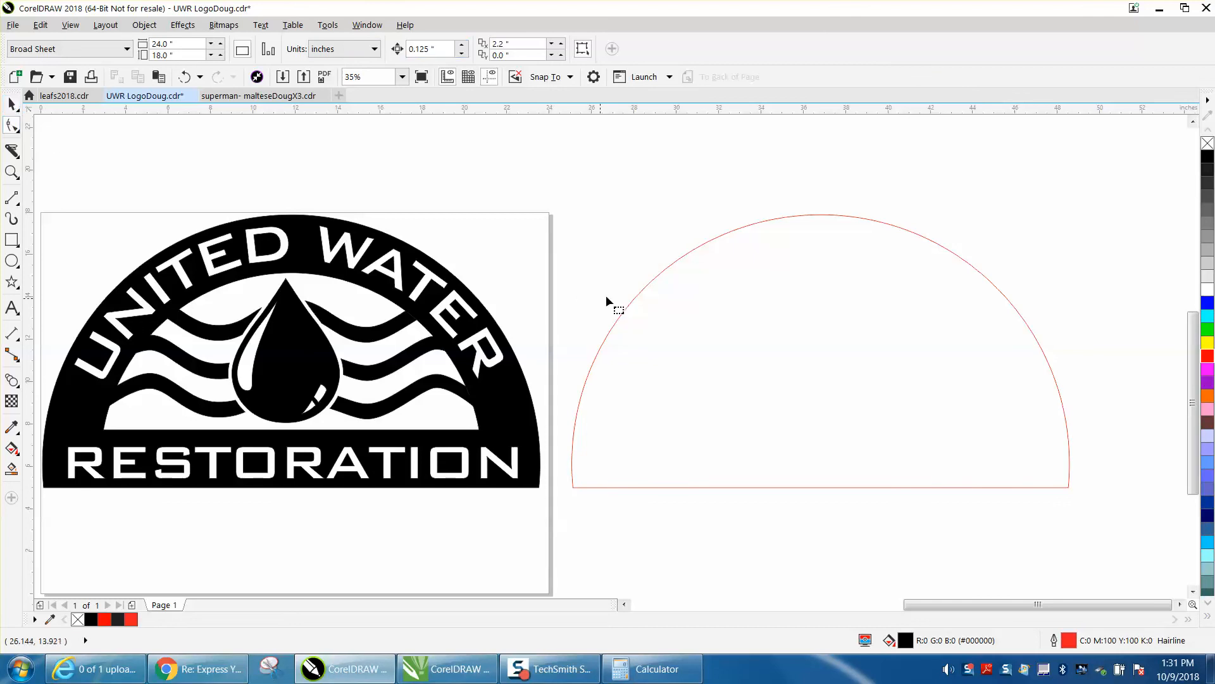
pyautogui.click(629, 303)
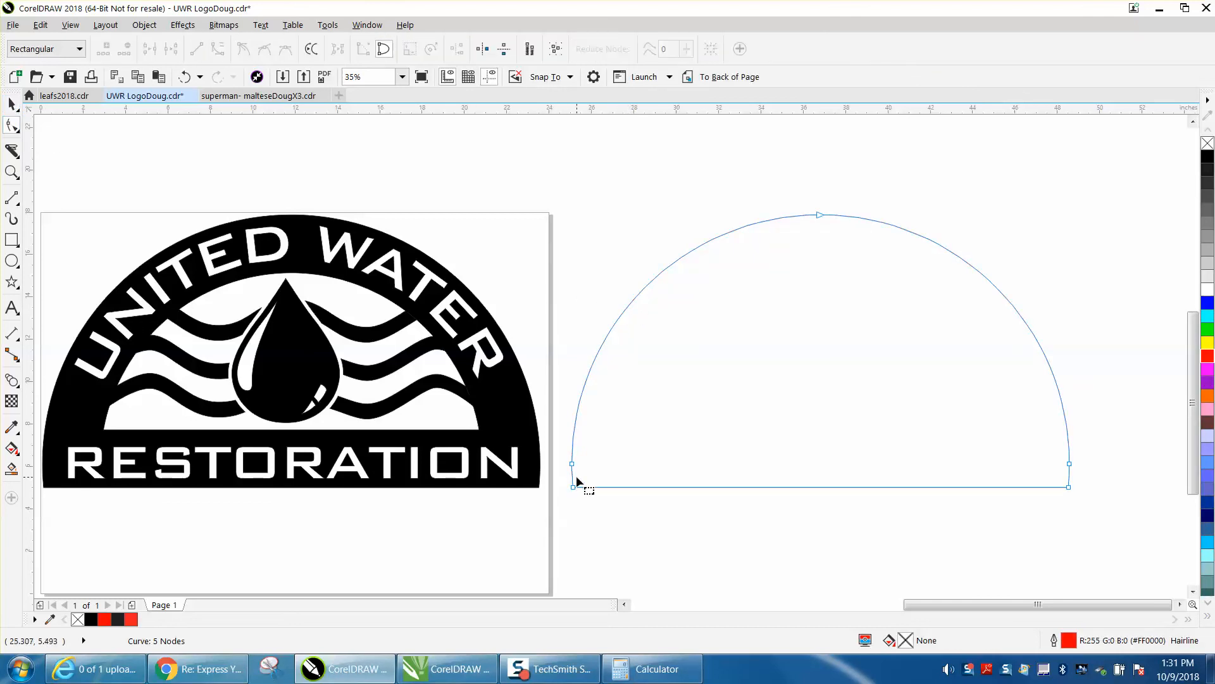
pyautogui.moveTo(563, 478); pyautogui.dragTo(1017, 508)
pyautogui.moveTo(1093, 510); pyautogui.dragTo(1089, 510)
pyautogui.press('Down')
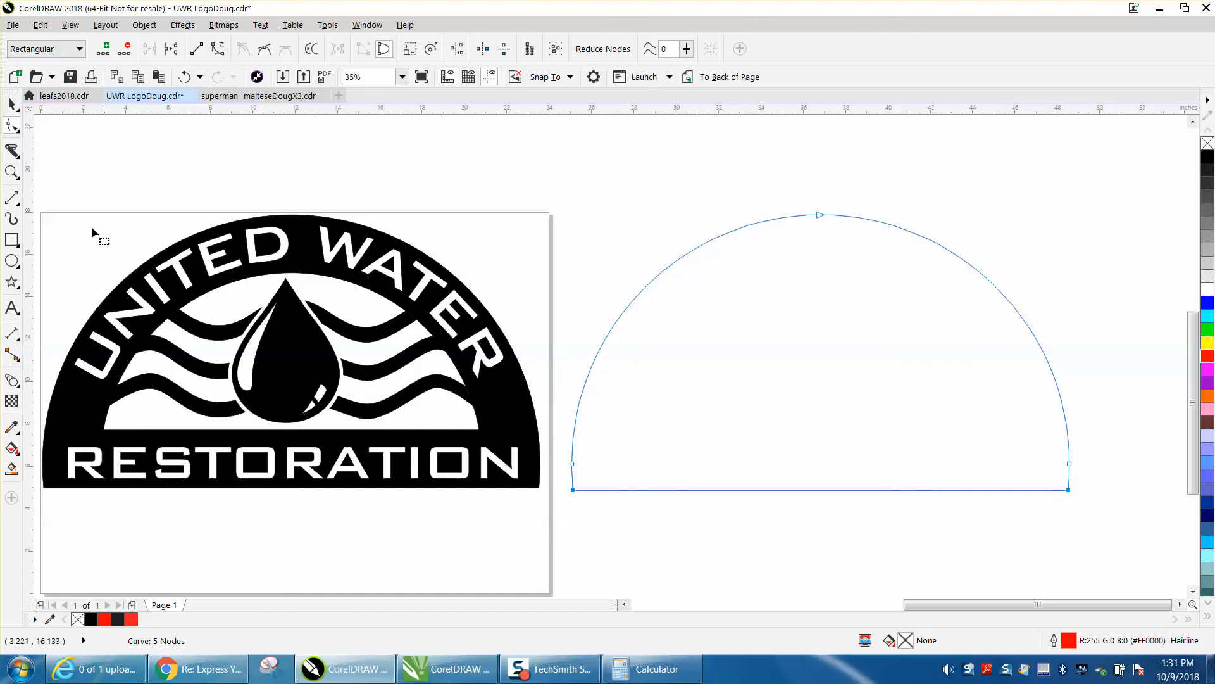
# Set the nudge distance to 25 inches and nudge the extended red outline left over the artwork
pyautogui.click(12, 105)
pyautogui.click(332, 144)
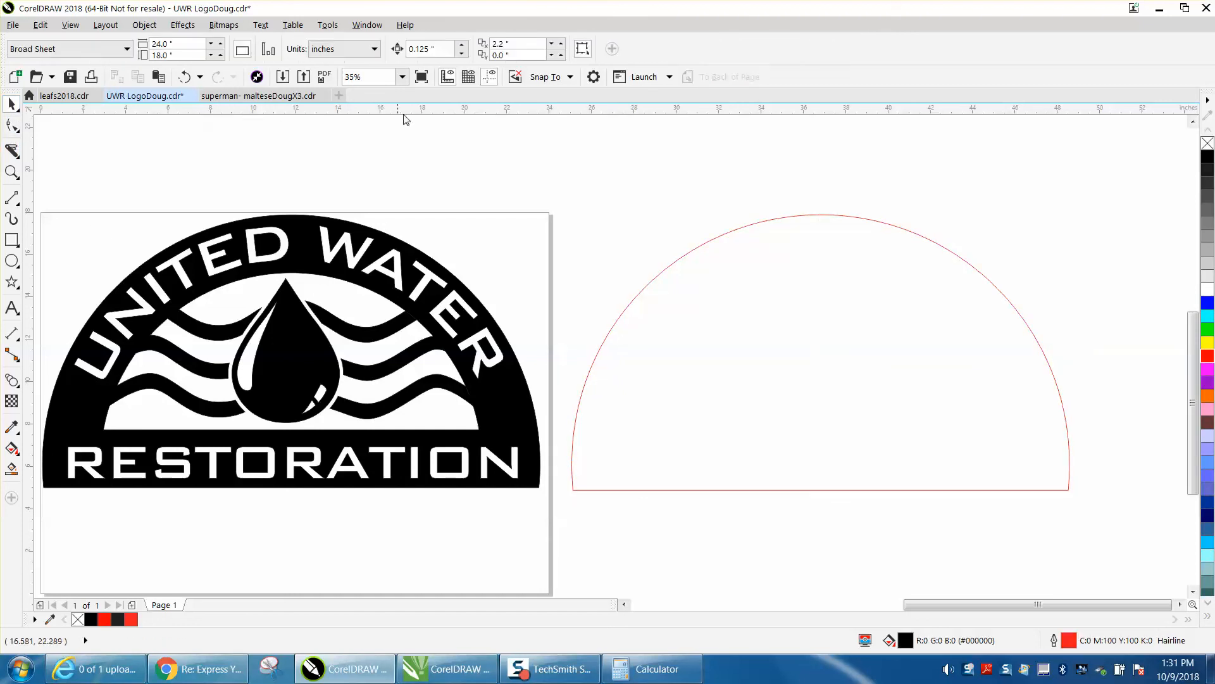
pyautogui.moveTo(441, 50); pyautogui.dragTo(392, 51)
pyautogui.write('25')
pyautogui.press('Return')
pyautogui.click(750, 223)
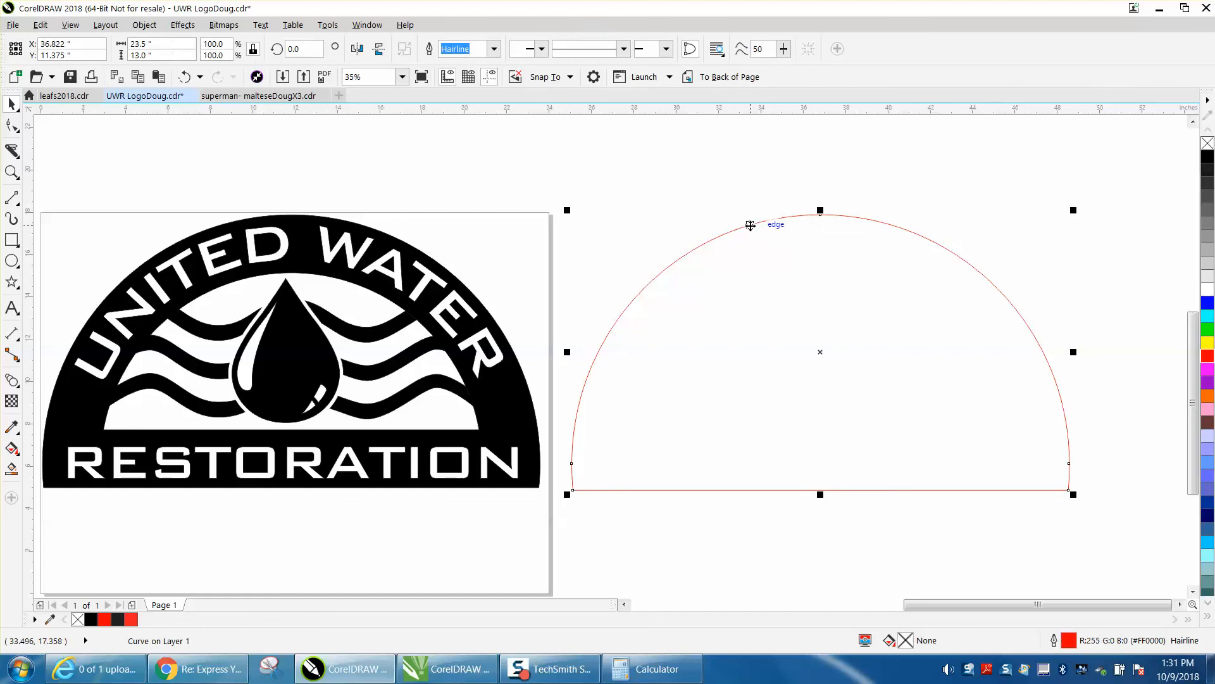
pyautogui.press('Left')
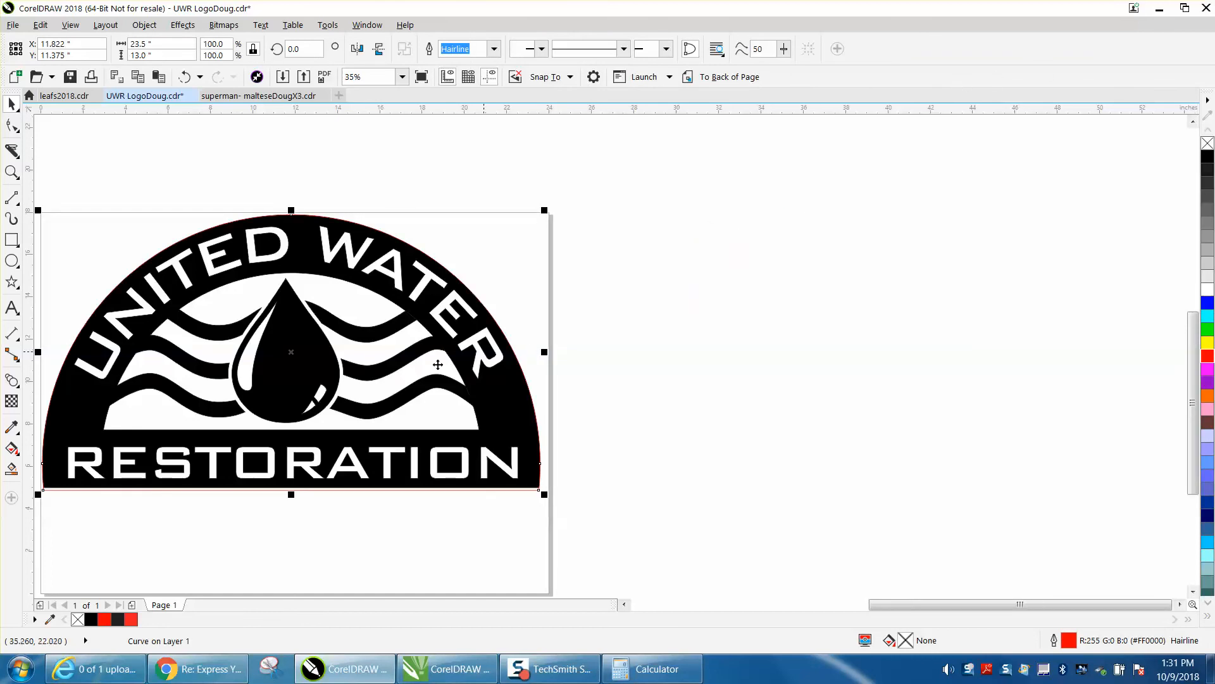
# Use Smart Fill to fill the gap between the RESTORATION band and the outline's bottom edge with black and a hairline outline
pyautogui.click(11, 171)
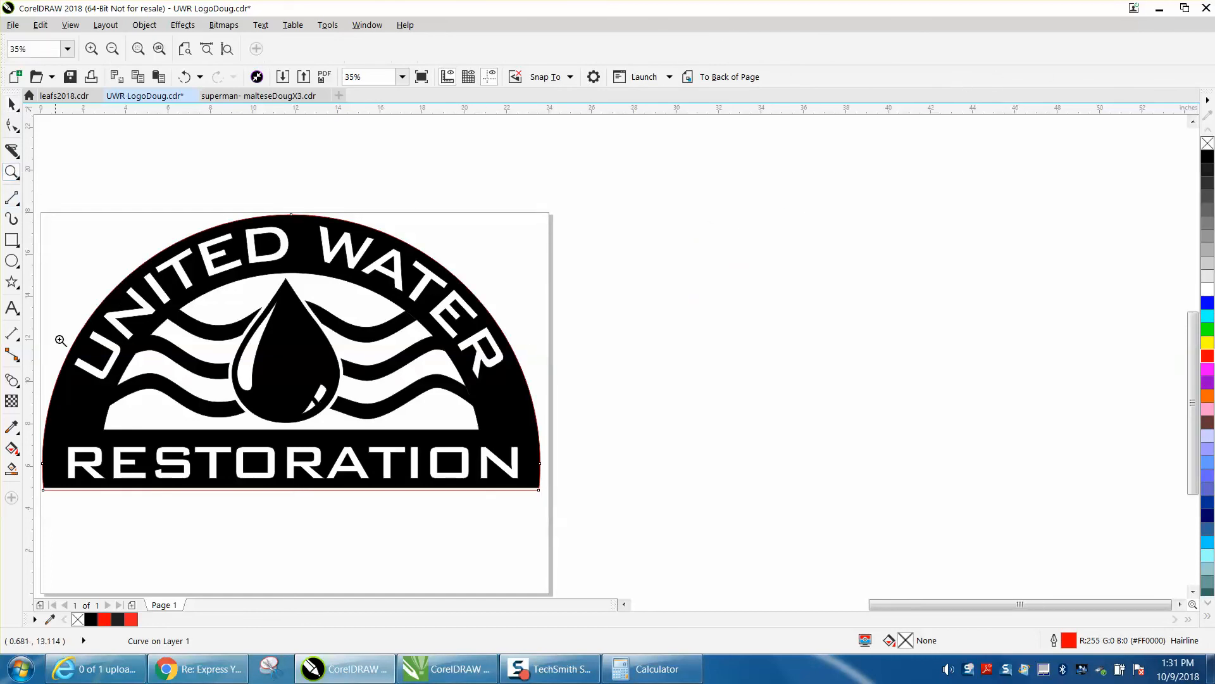
pyautogui.click(668, 550)
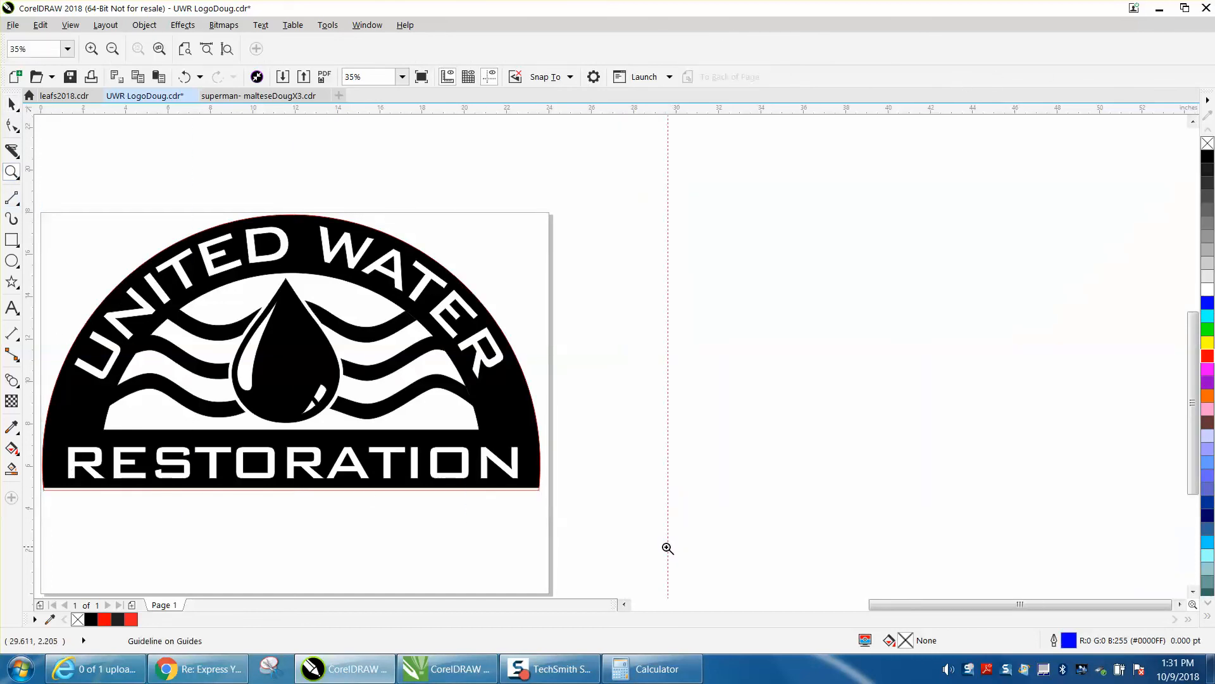
pyautogui.moveTo(41, 383); pyautogui.dragTo(628, 546)
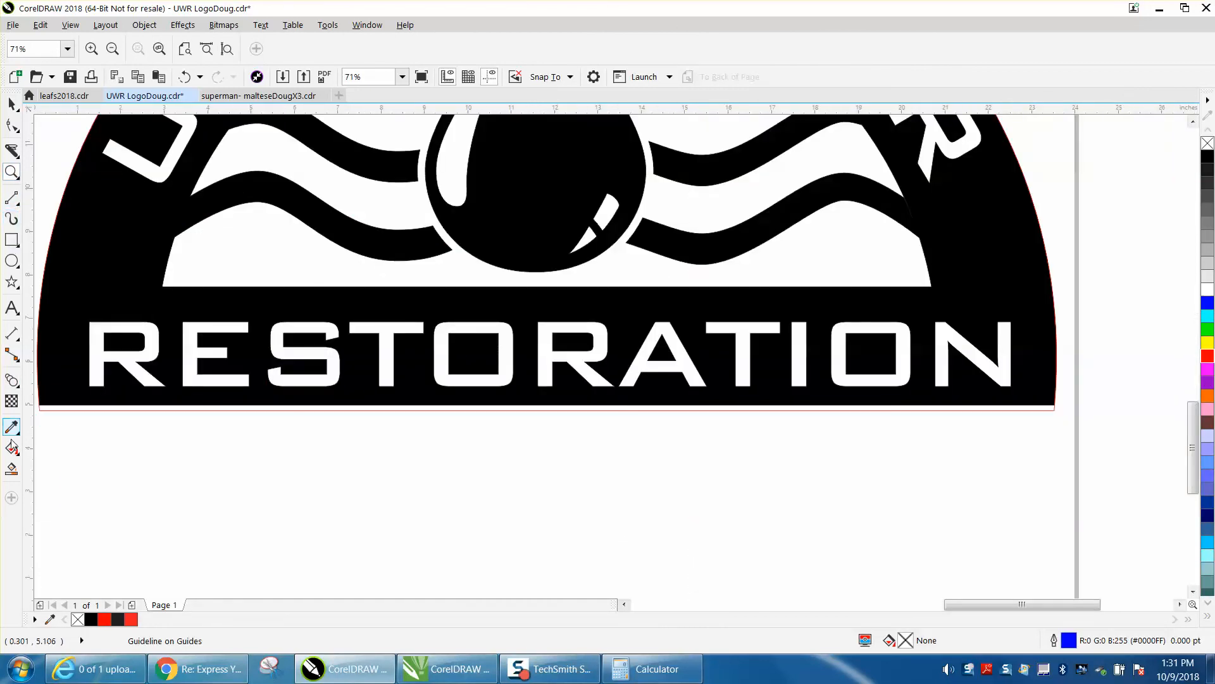
pyautogui.click(12, 469)
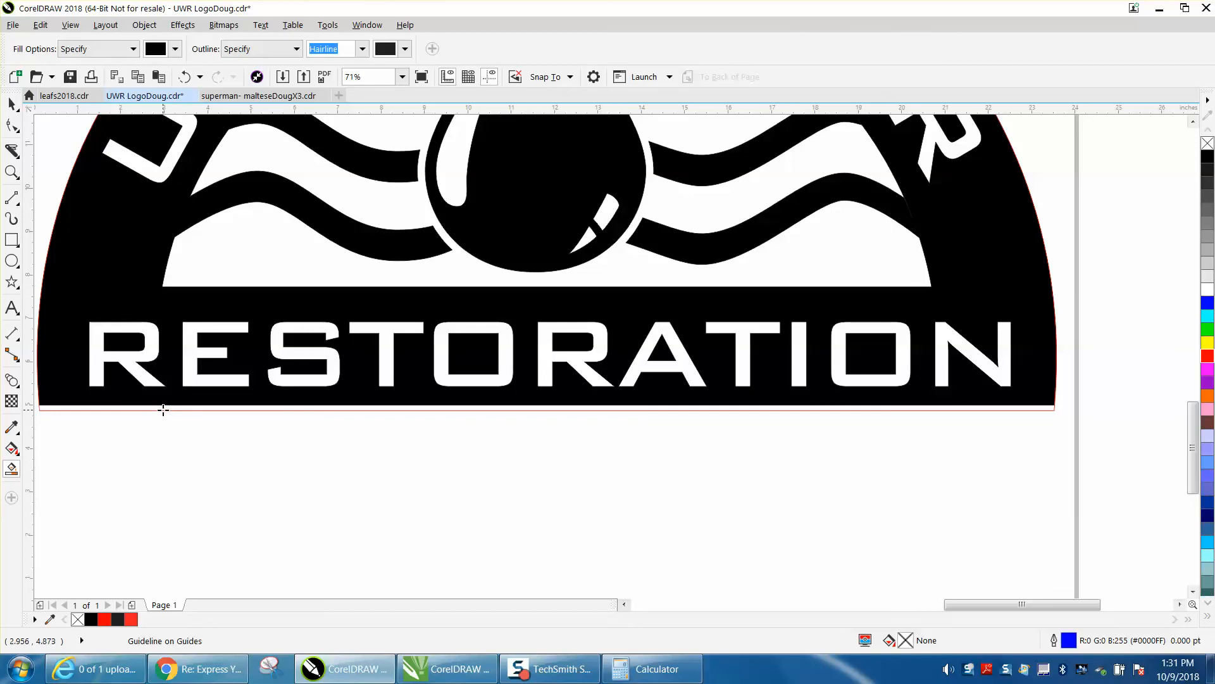
pyautogui.click(165, 409)
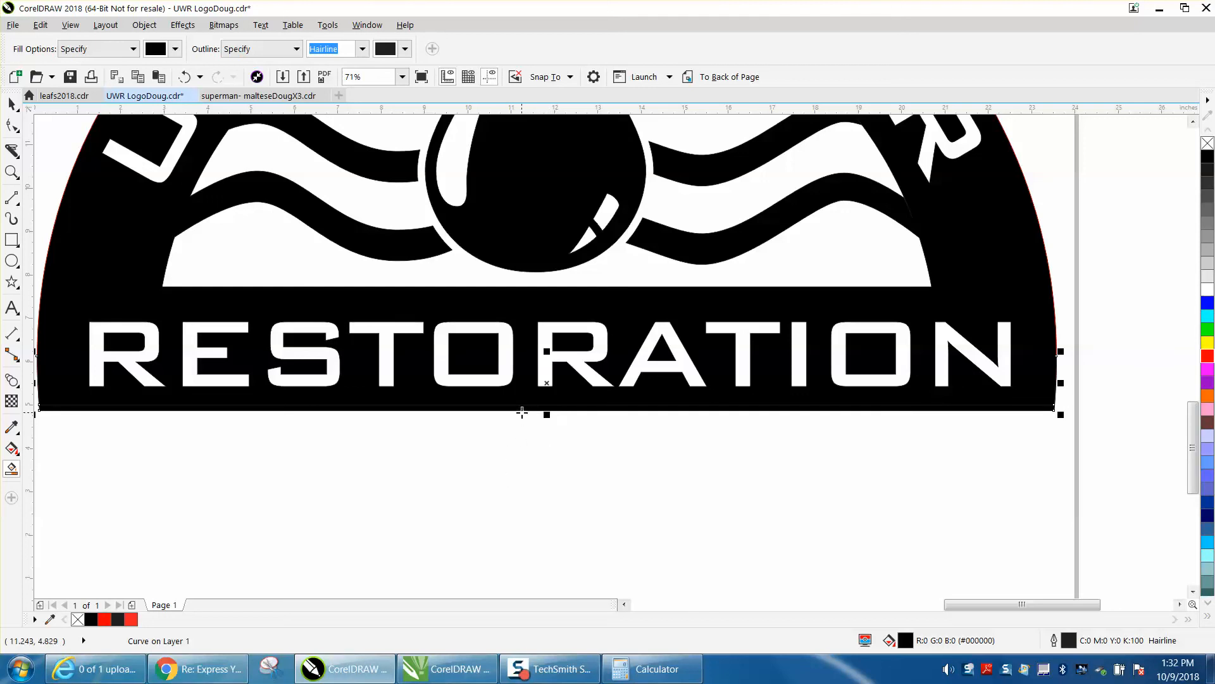
pyautogui.scroll(-3, 522, 412)
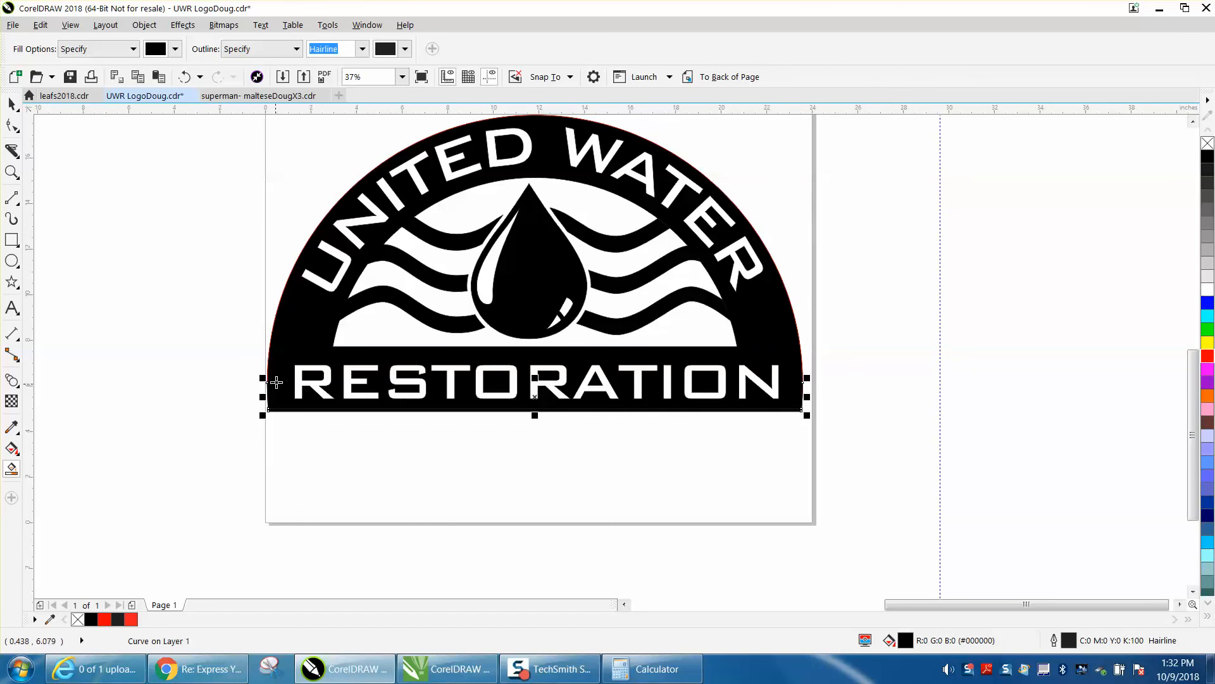
pyautogui.click(13, 101)
pyautogui.click(260, 164)
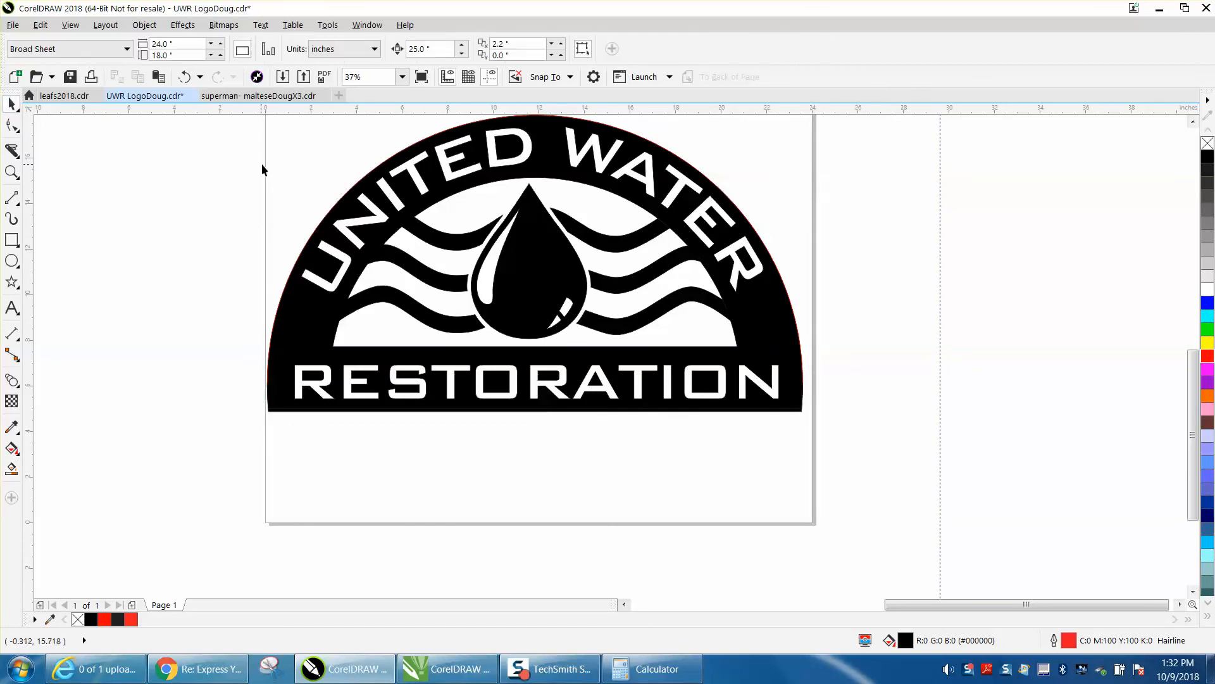
# Select all objects of the upper logo half, including the red outline and the new black filler strip
pyautogui.scroll(-1, 262, 166)
pyautogui.moveTo(249, 130); pyautogui.dragTo(576, 346)
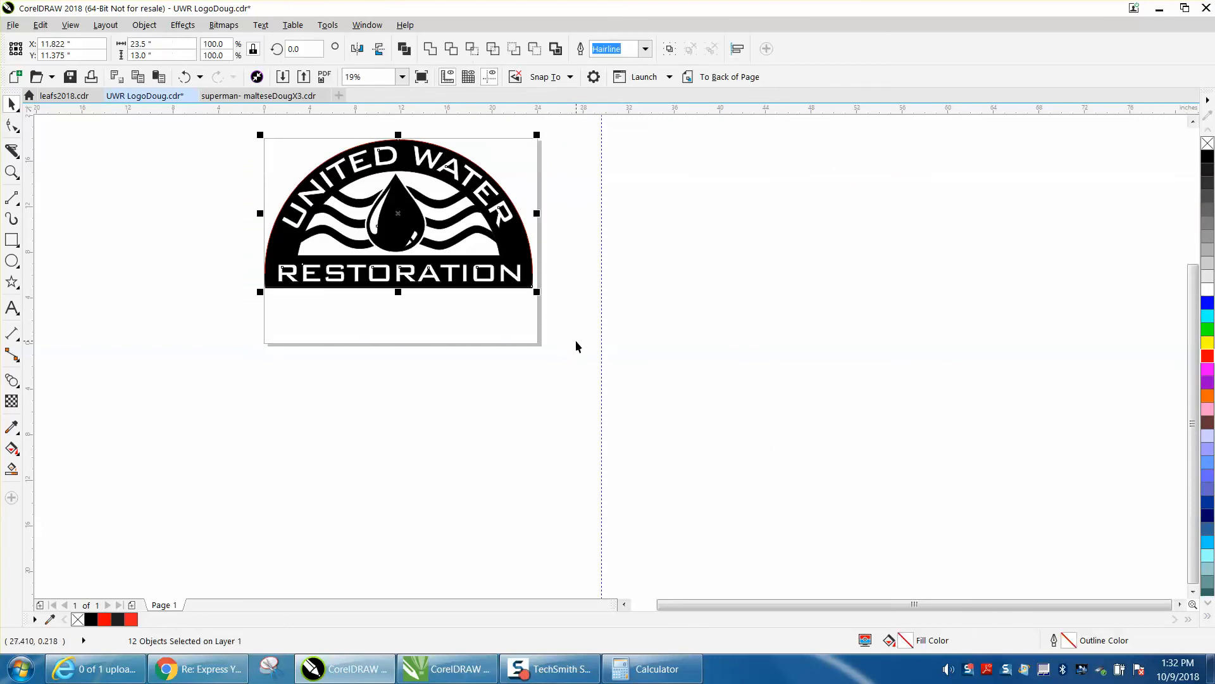
pyautogui.click(11, 172)
pyautogui.moveTo(232, 131); pyautogui.dragTo(601, 380)
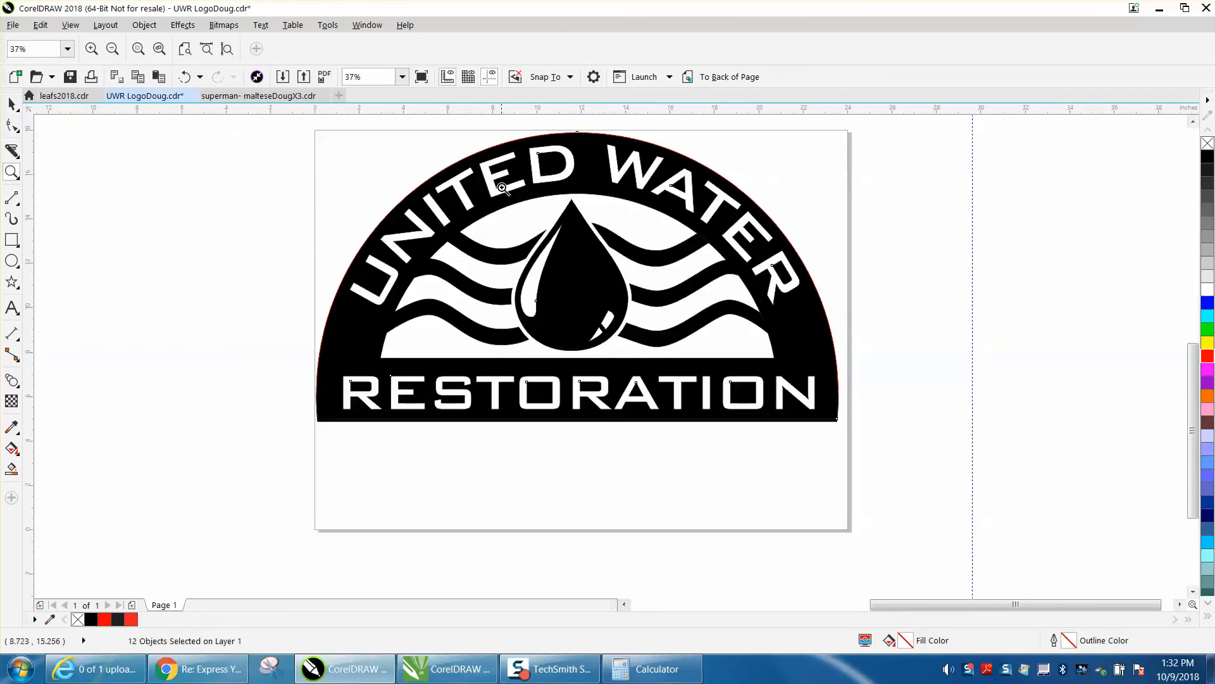